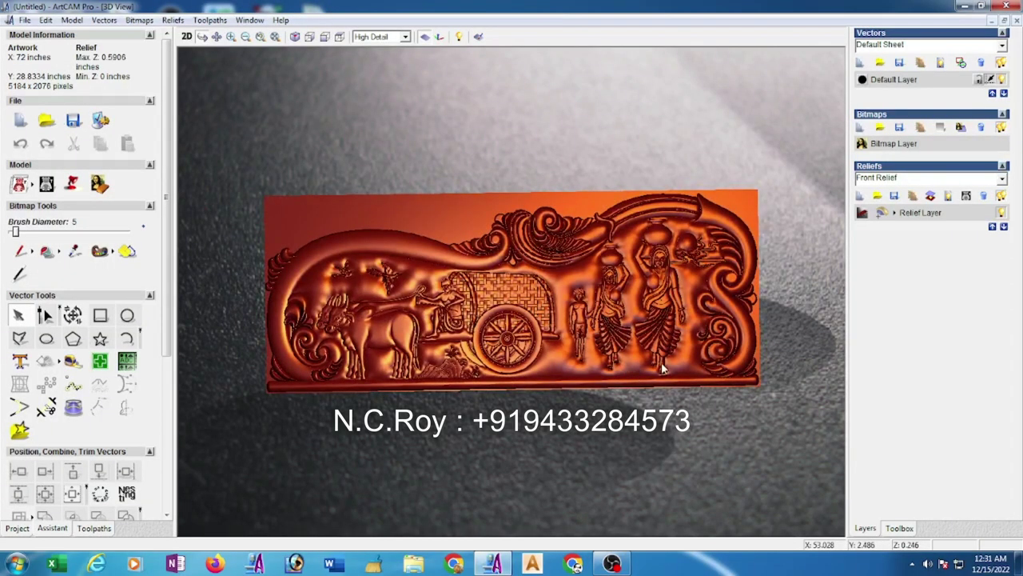
Create a new blank model 72 × 31 inches, shown in millimetres as 1828.8 × 787.4 mm
scroll(662, 369, "up", 2)
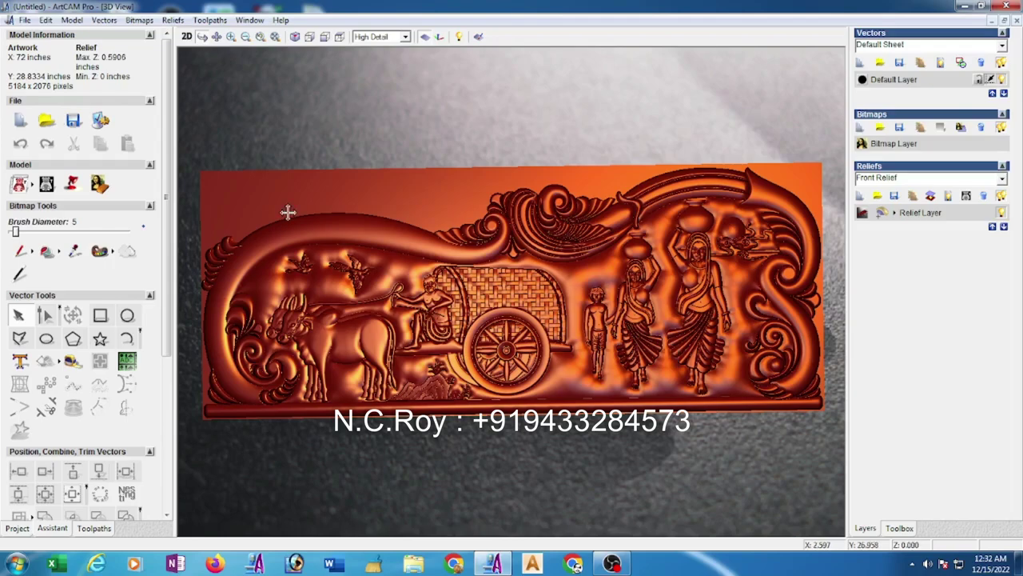
left_click(25, 20)
mouse_move(44, 34)
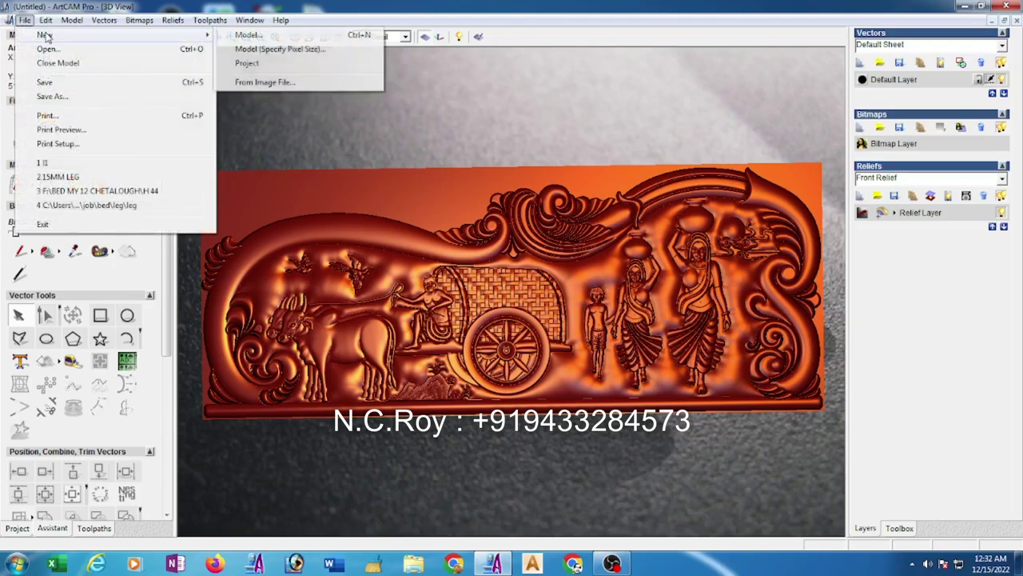
left_click(247, 35)
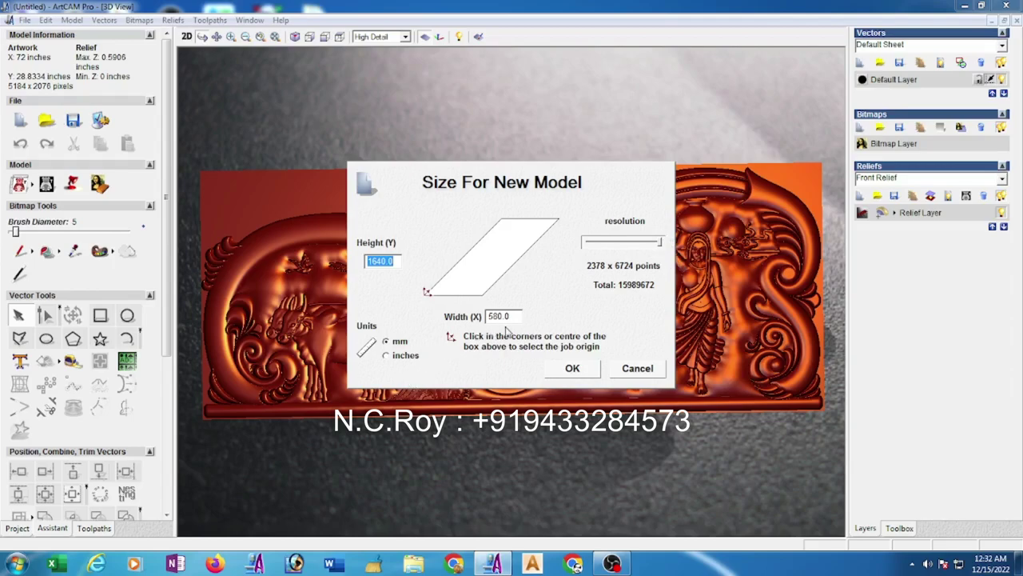
left_click(386, 357)
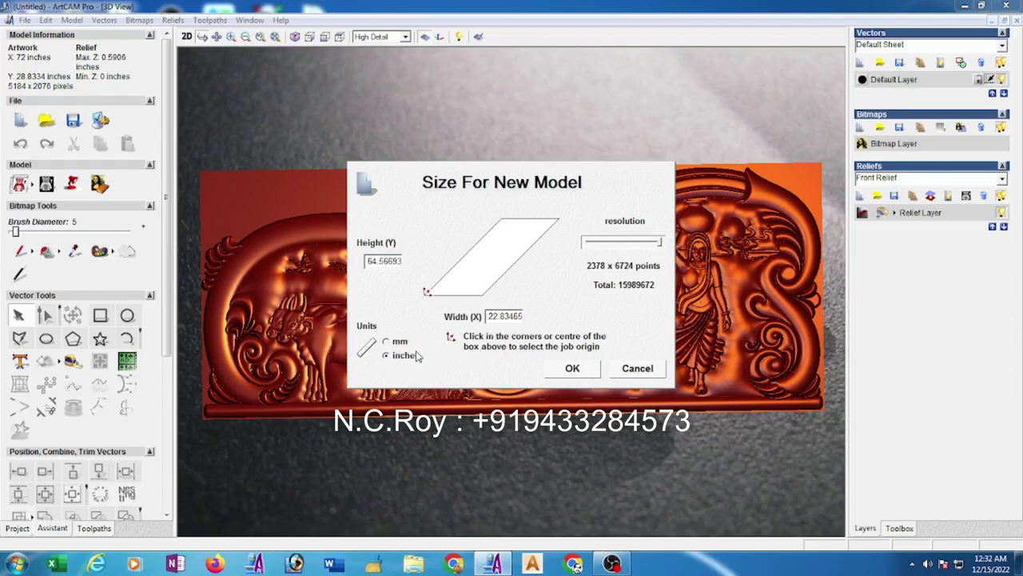
left_click_drag(488, 315, 615, 317)
type("72")
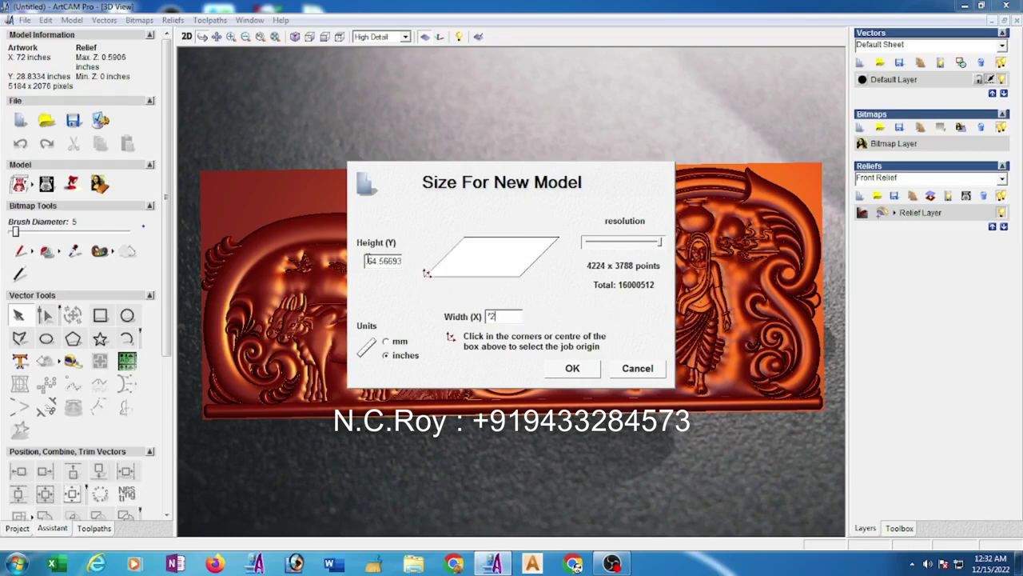
left_click_drag(367, 260, 462, 270)
type("31")
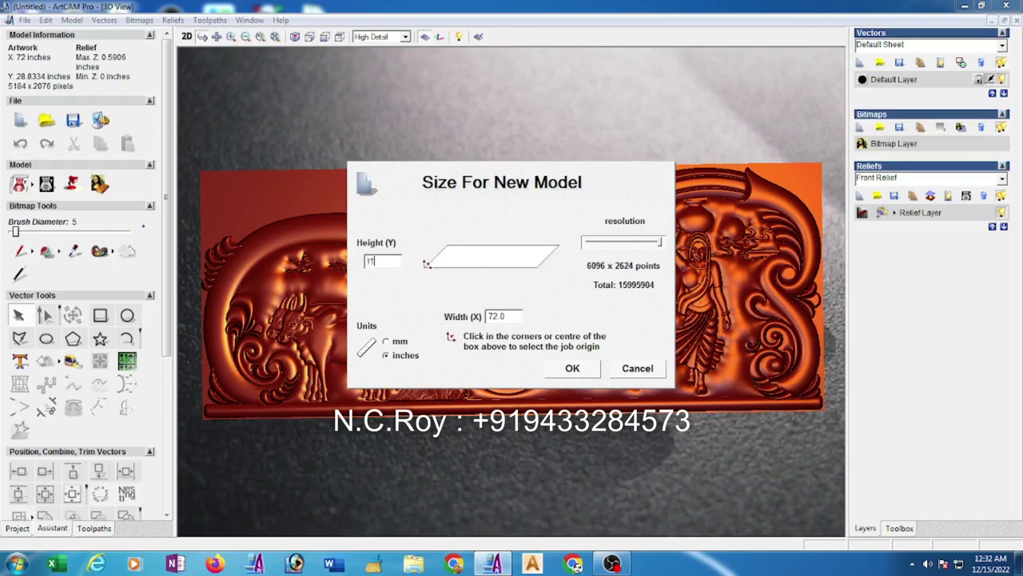
left_click(386, 343)
left_click(573, 370)
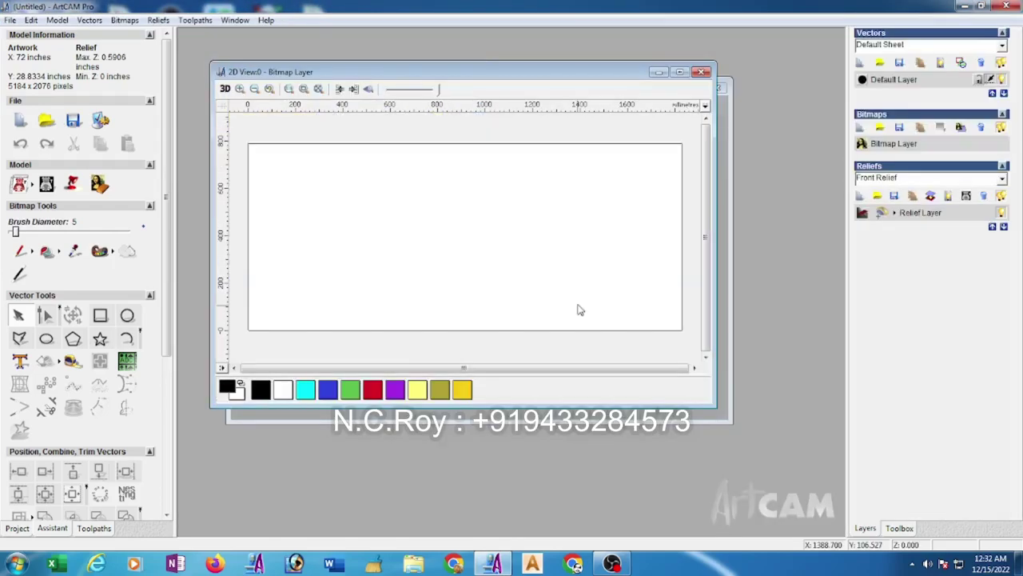
Maximize the 2D view and open the Relief Paste file browser via Reliefs > Import
left_click(681, 78)
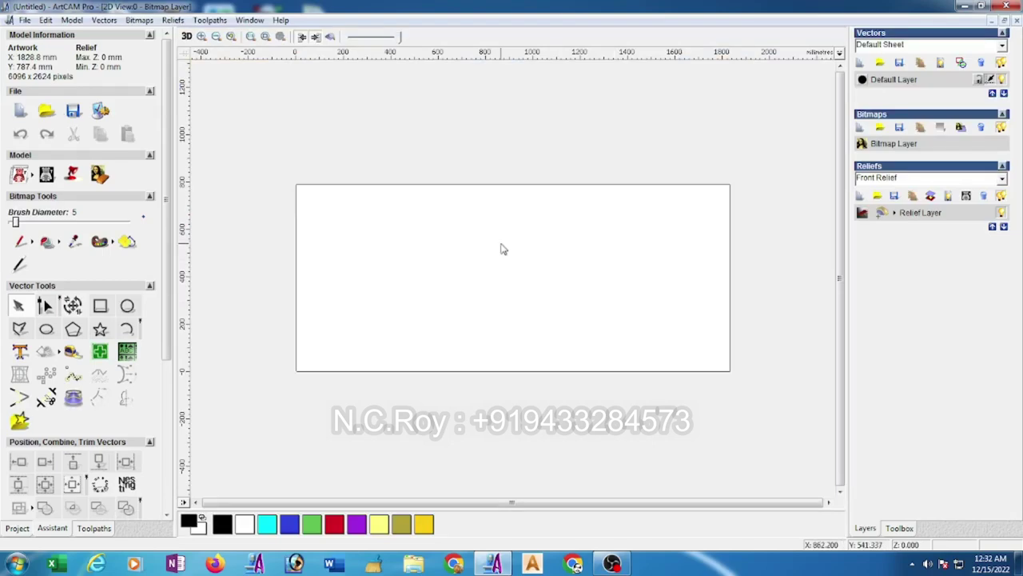
left_click(172, 20)
left_click(202, 83)
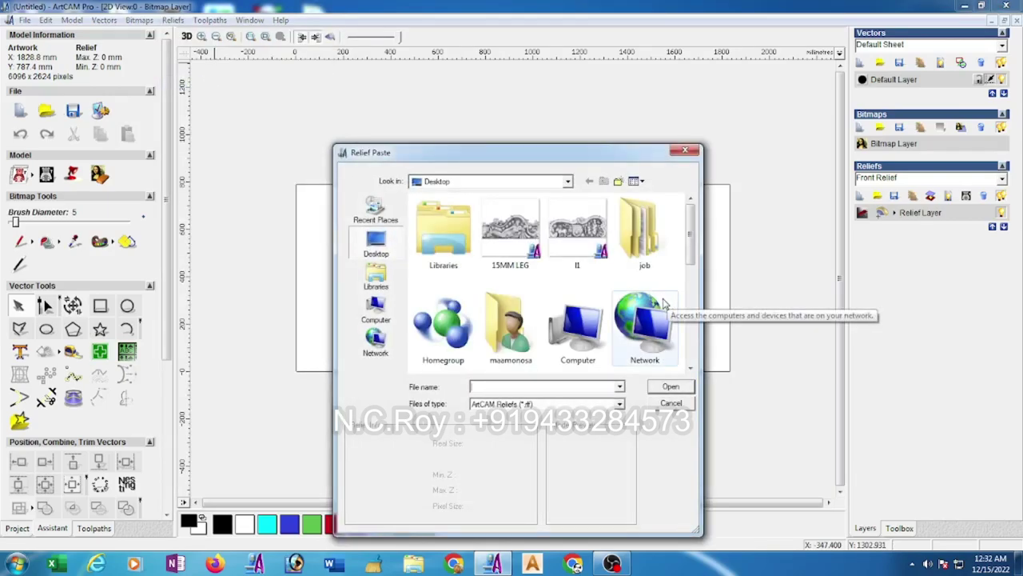
Import the II relief and apply a size of 1828.8 × 787.4 mm
double_click(572, 229)
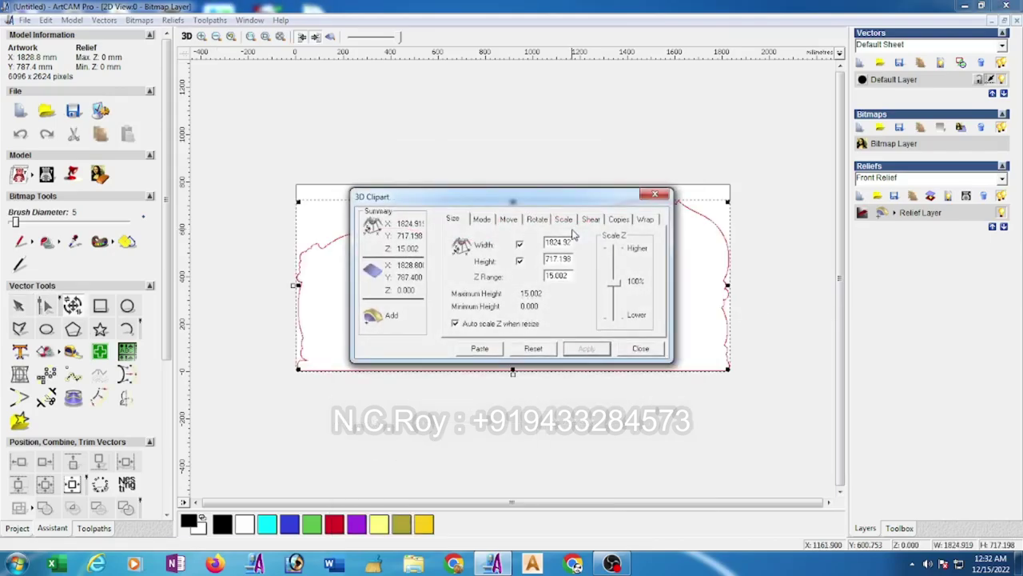
mouse_move(563, 206)
left_mouse_down()
mouse_move(683, 189)
mouse_move(808, 115)
left_mouse_up()
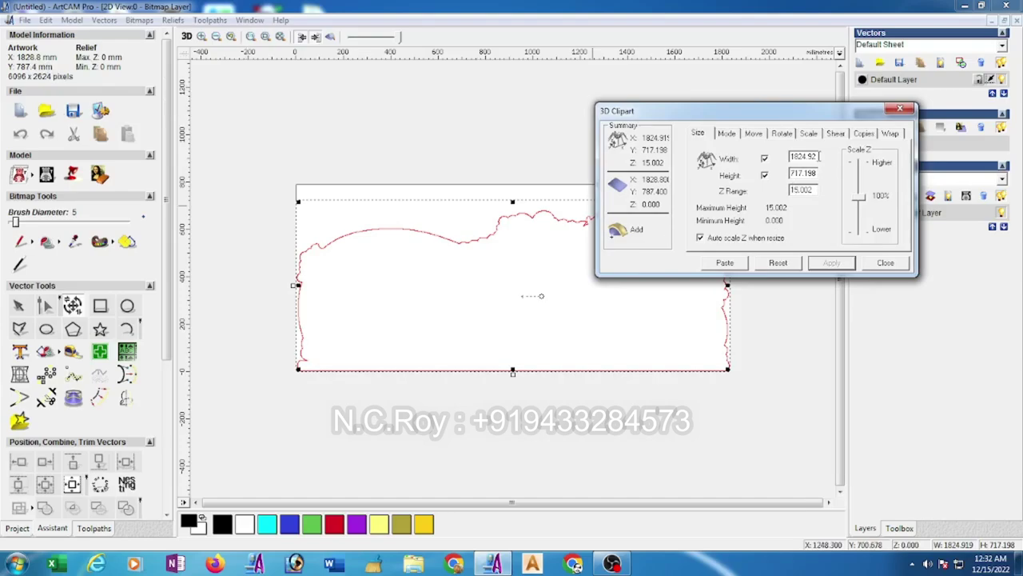
left_click_drag(811, 154, 757, 151)
type("1")
left_click_drag(817, 173, 694, 184)
type("787.4")
left_click(831, 262)
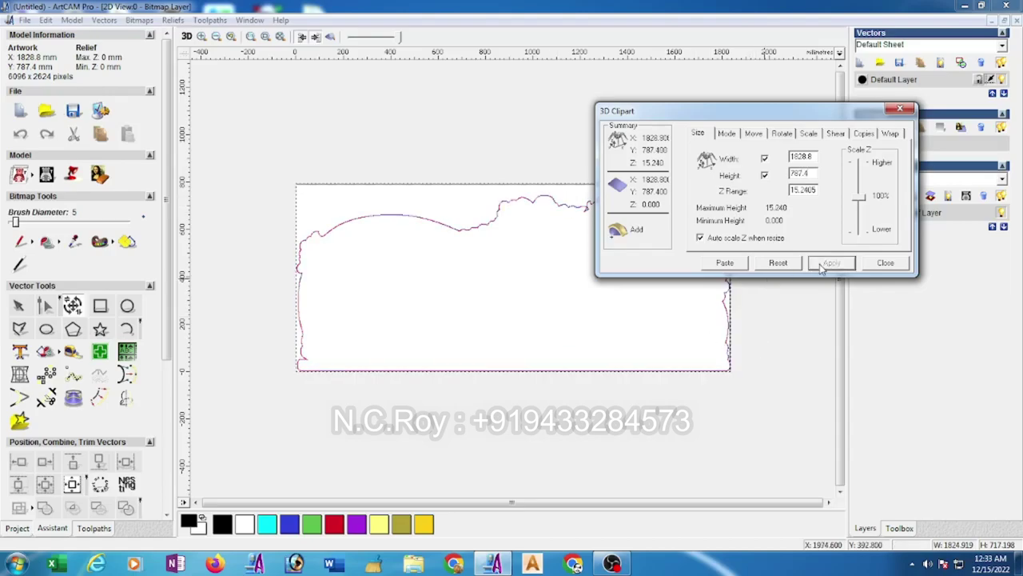
left_click(509, 160)
Set the relief's Z Range to 15 mm and paste it into the model
left_click_drag(681, 112, 853, 242)
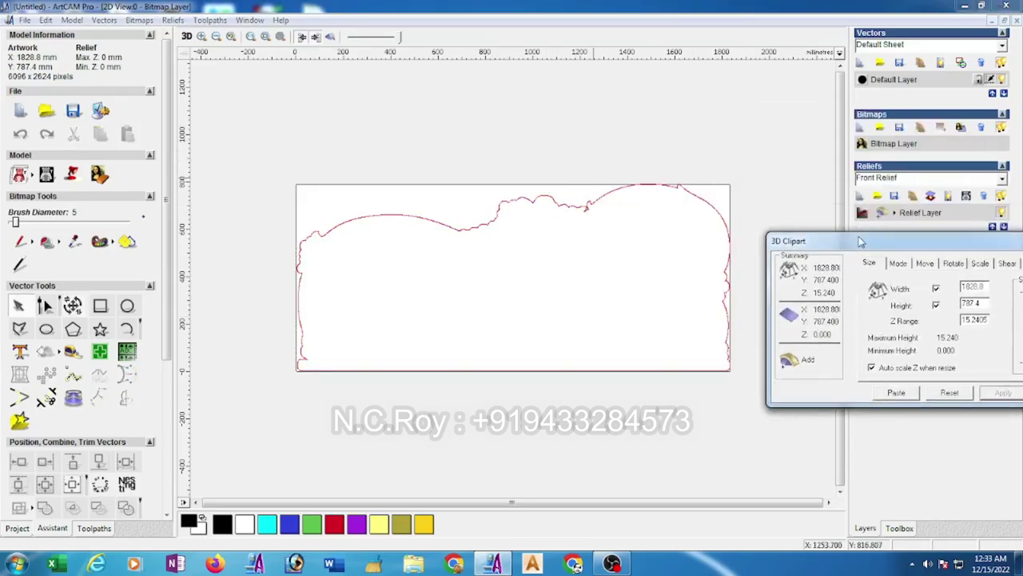
left_click(697, 197)
left_click(697, 198)
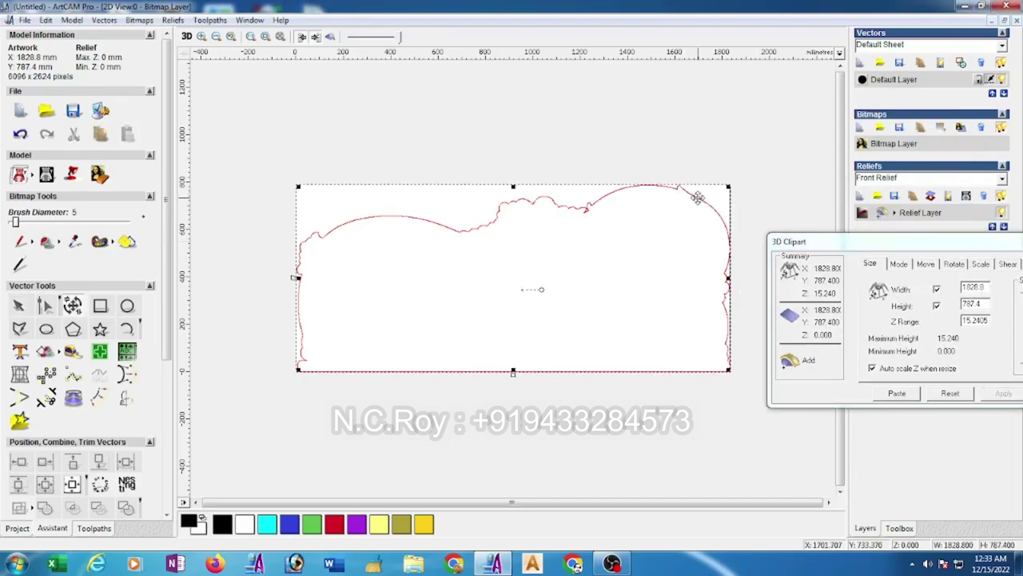
left_click_drag(879, 245, 649, 71)
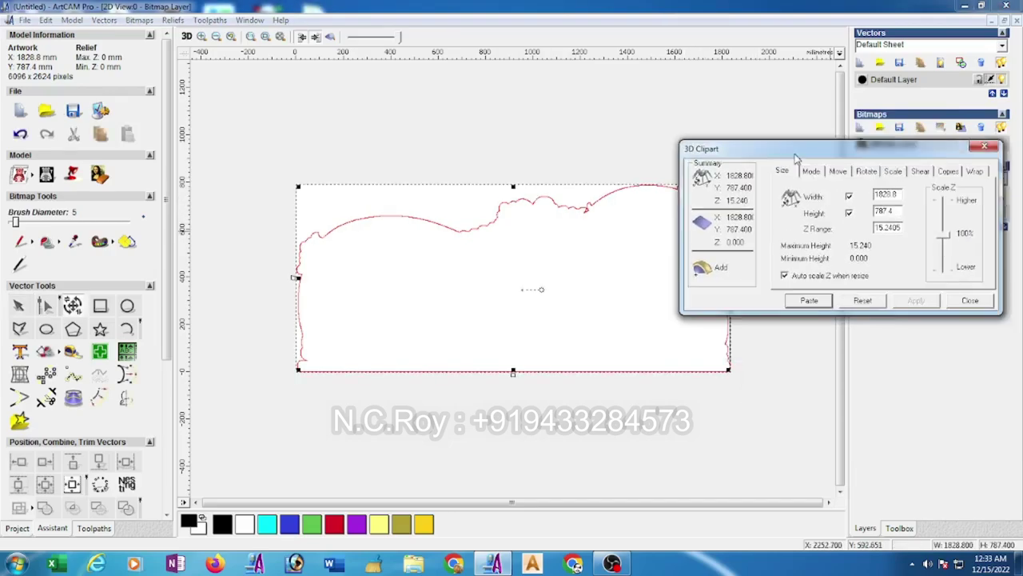
left_click_drag(760, 145, 704, 147)
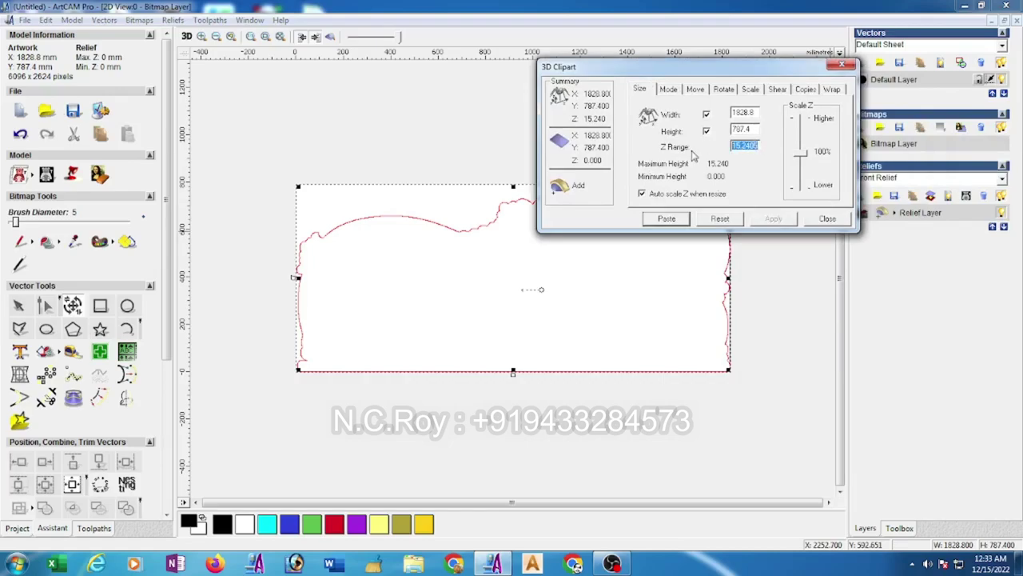
type("15")
left_click(774, 220)
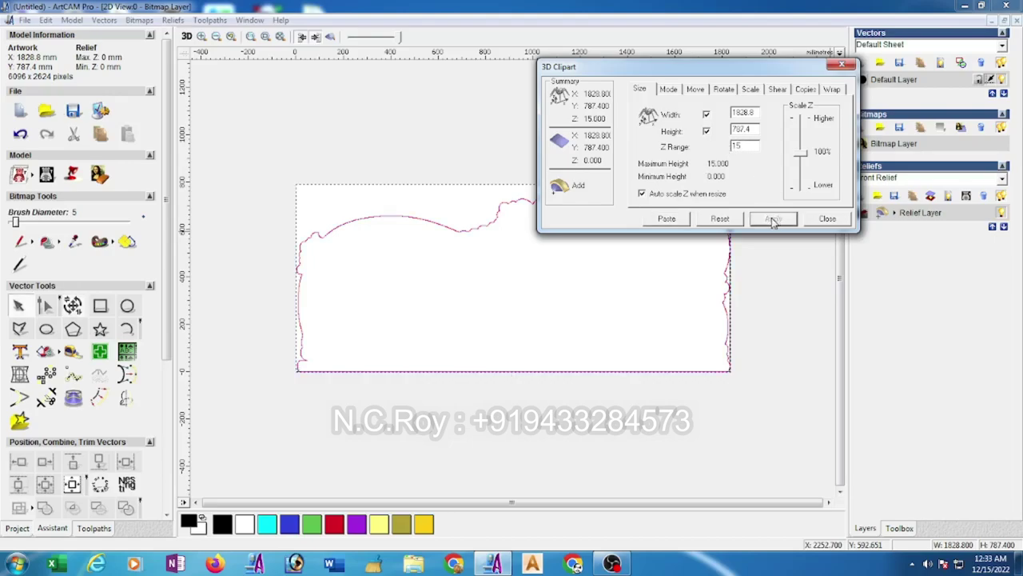
left_click(660, 221)
Close the 3D Clipart settings and select the panel outline with the relief colour preview off
left_click(330, 37)
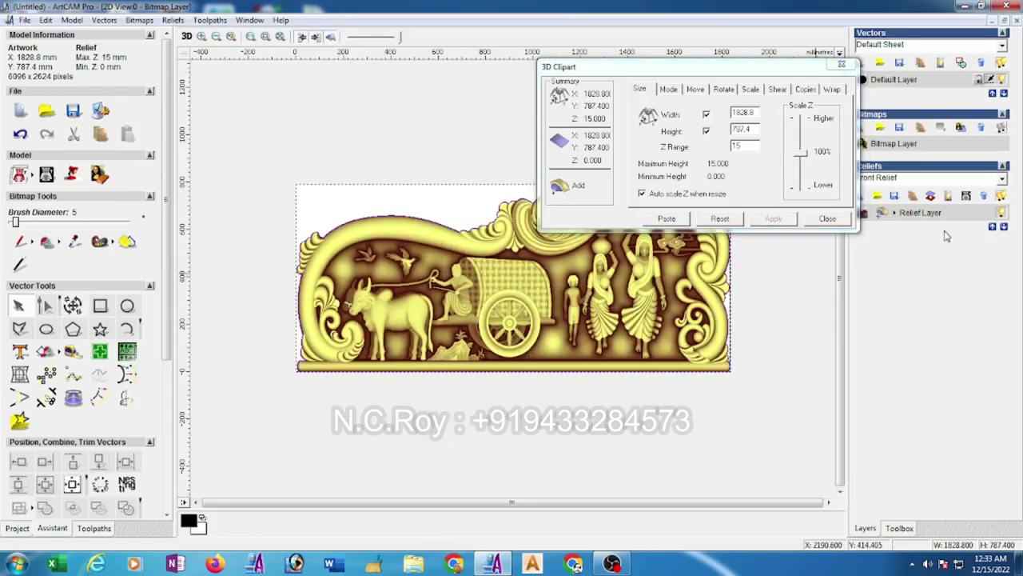
left_click(839, 220)
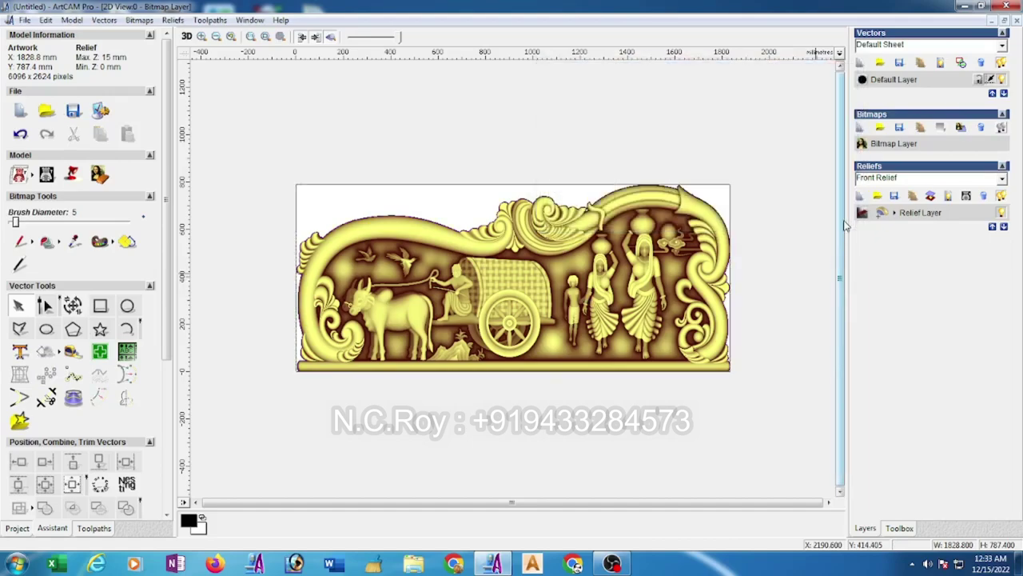
left_click(727, 228)
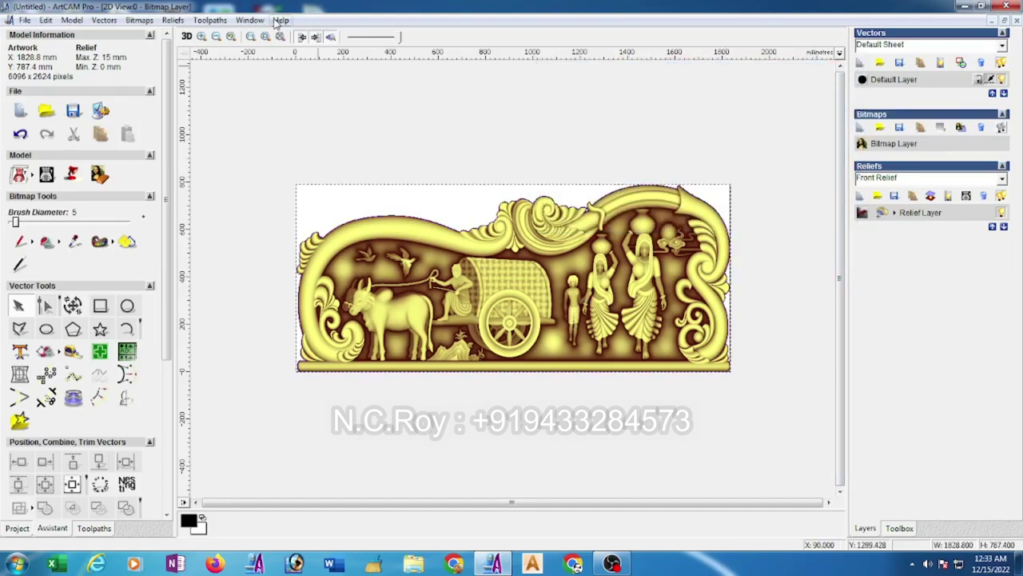
left_click(331, 37)
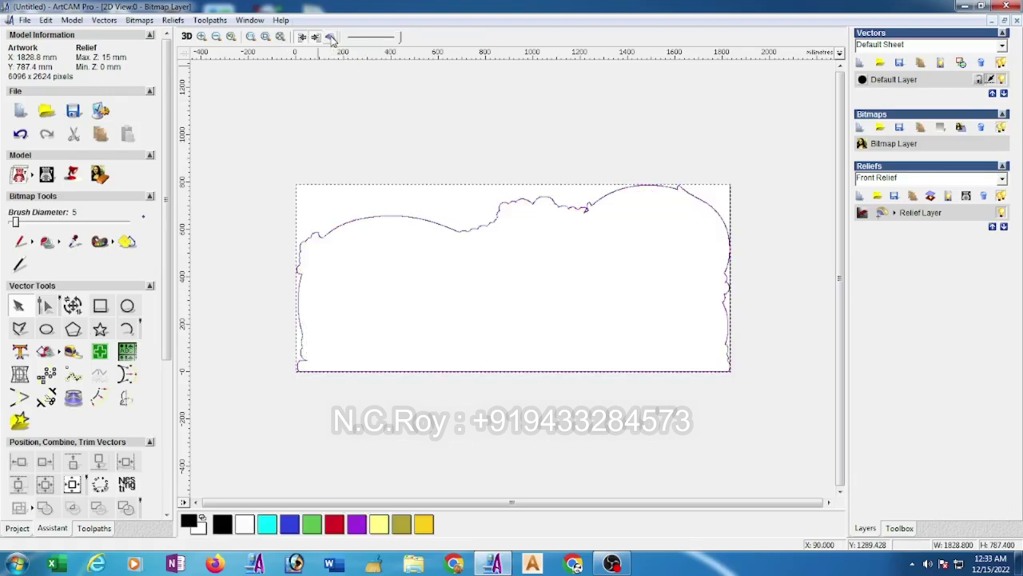
Ungroup all of the panel's outline vectors
right_click(473, 230)
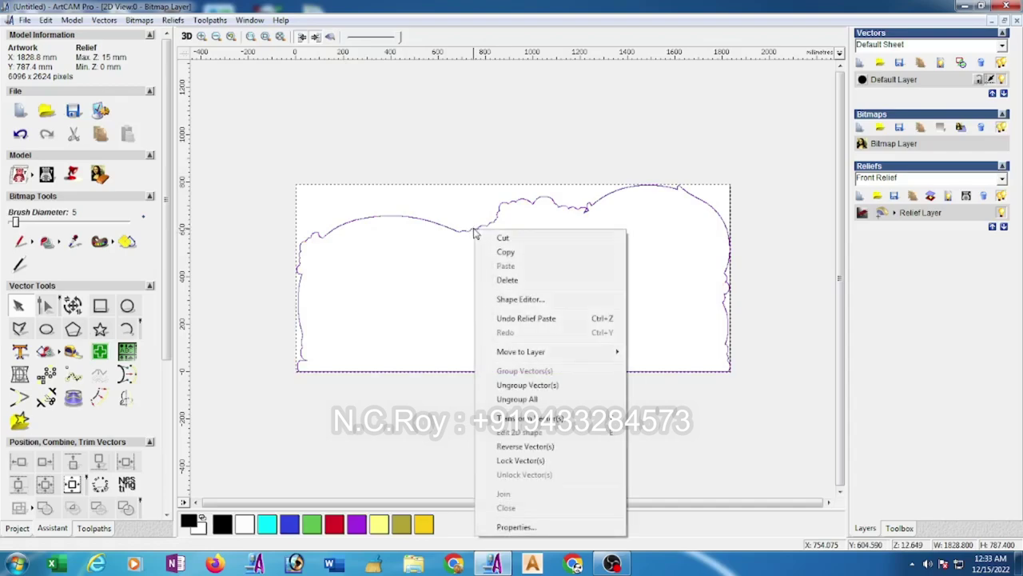
left_click(524, 400)
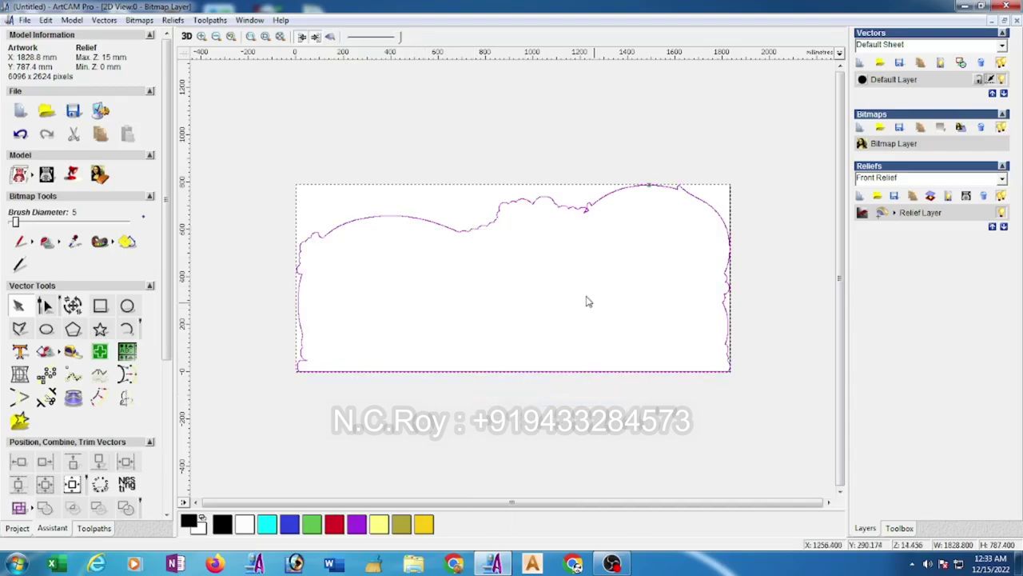
left_click(788, 273)
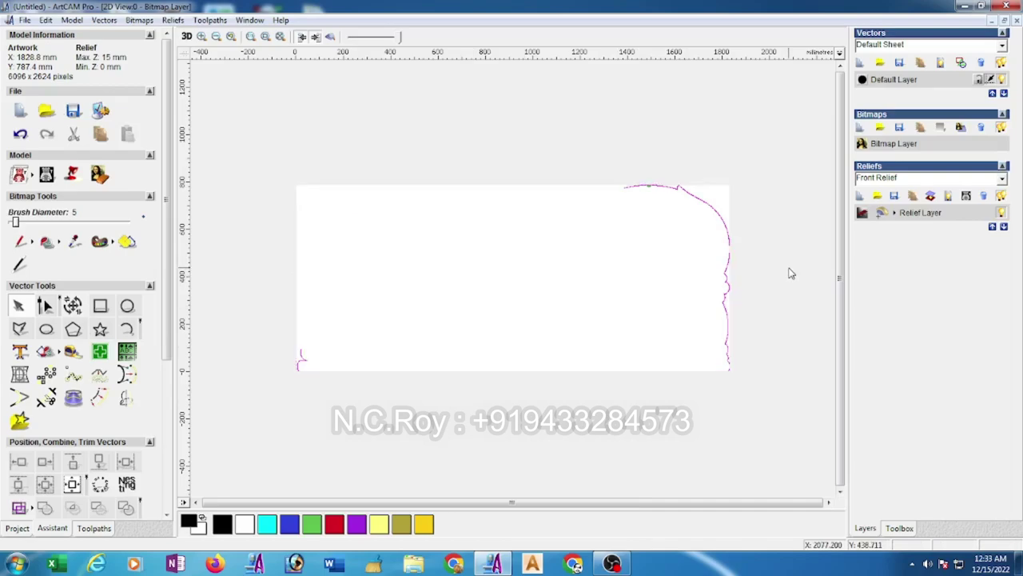
Offset the outer outline vector by 5 mm
left_click(719, 217)
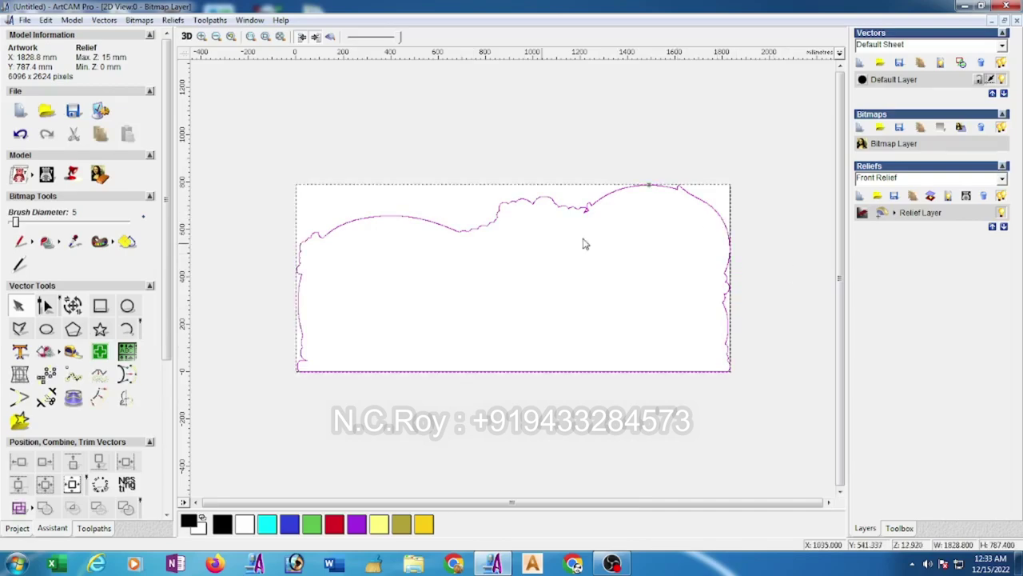
scroll(169, 352, "down", 5)
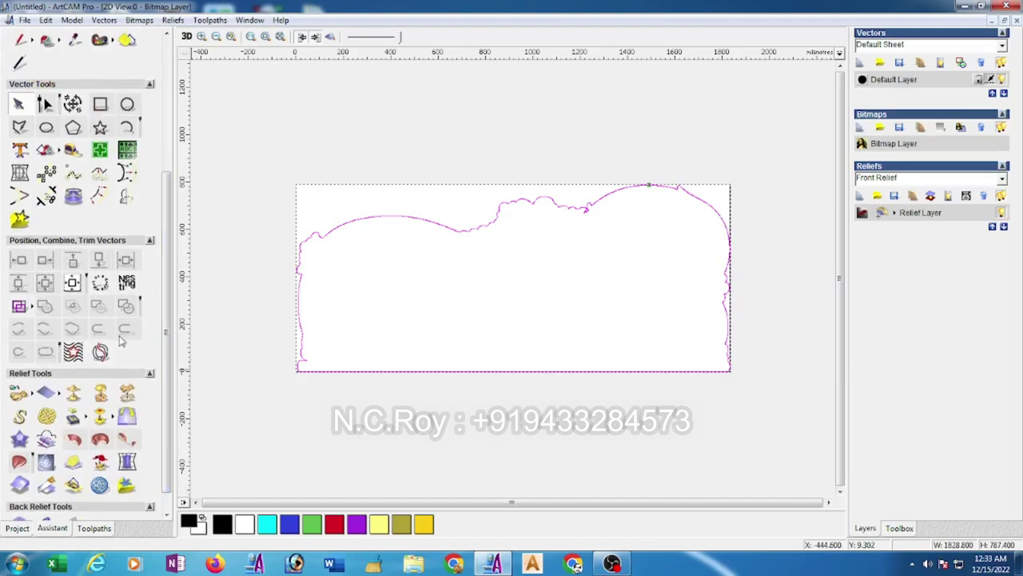
left_click(97, 198)
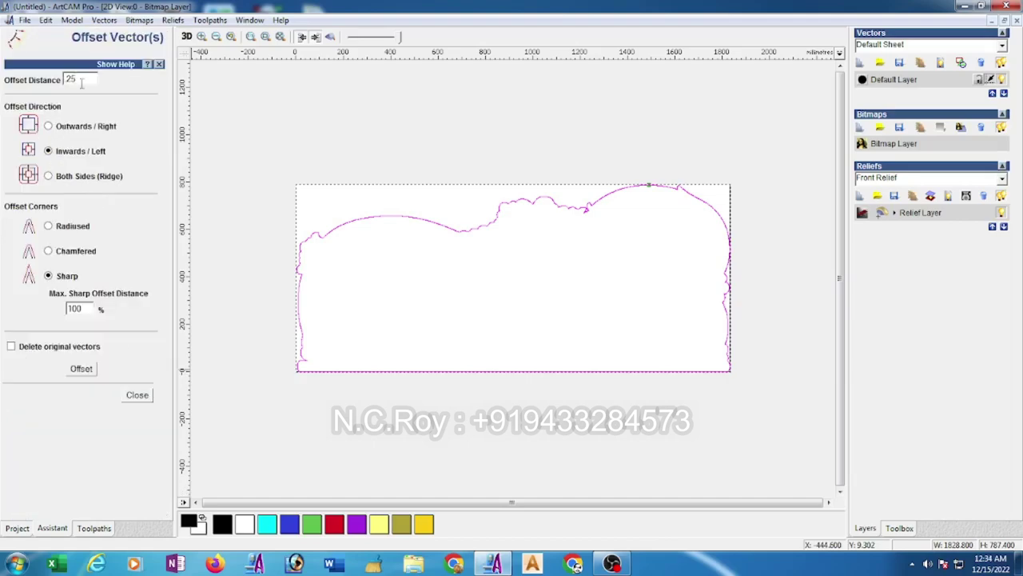
left_click_drag(81, 83, 57, 85)
type("5")
left_click(80, 369)
left_click(135, 396)
Show the shaded relief preview and zoom in to inspect the relief edges
left_click(487, 134)
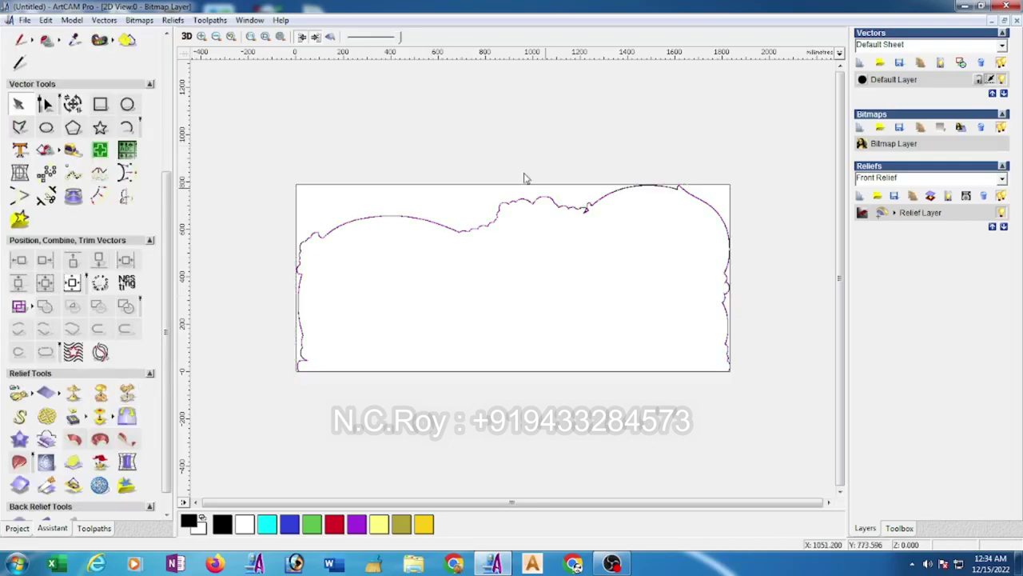
scroll(543, 180, "up", 3)
scroll(489, 133, "up", 3)
scroll(489, 133, "up", 2)
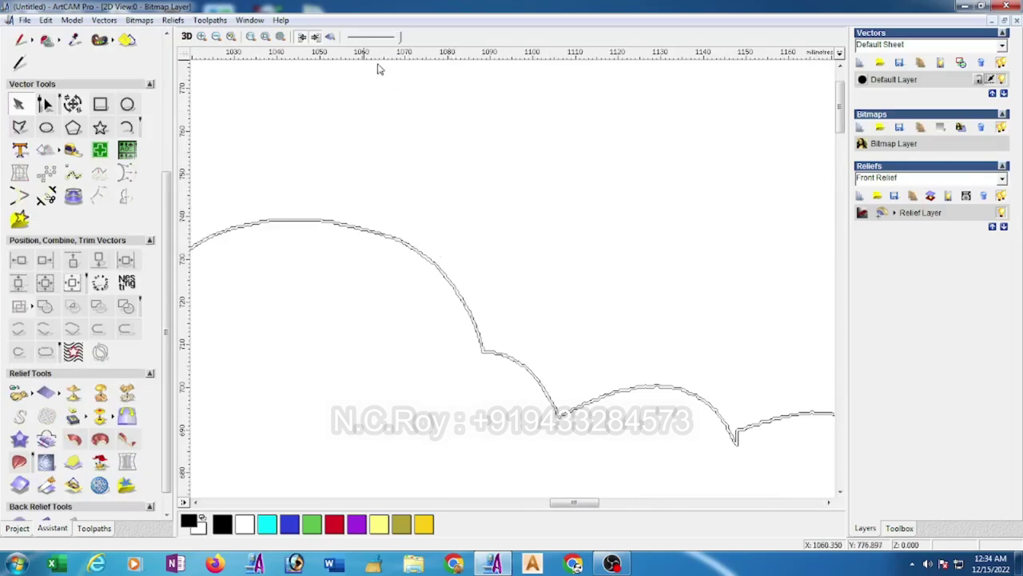
left_click(330, 37)
scroll(493, 347, "up", 2)
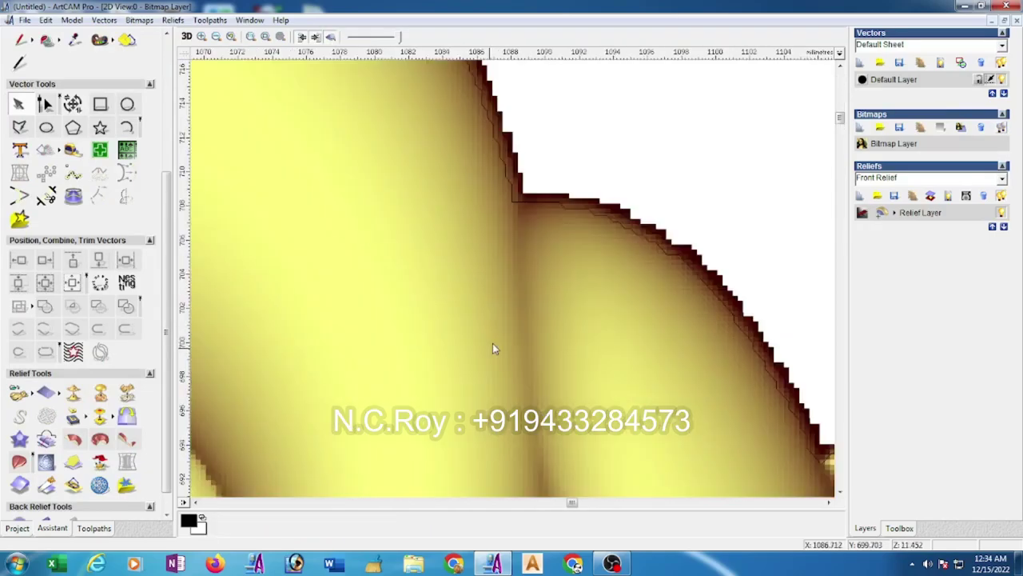
scroll(619, 268, "up", 2)
scroll(619, 268, "down", 3)
scroll(569, 267, "down", 3)
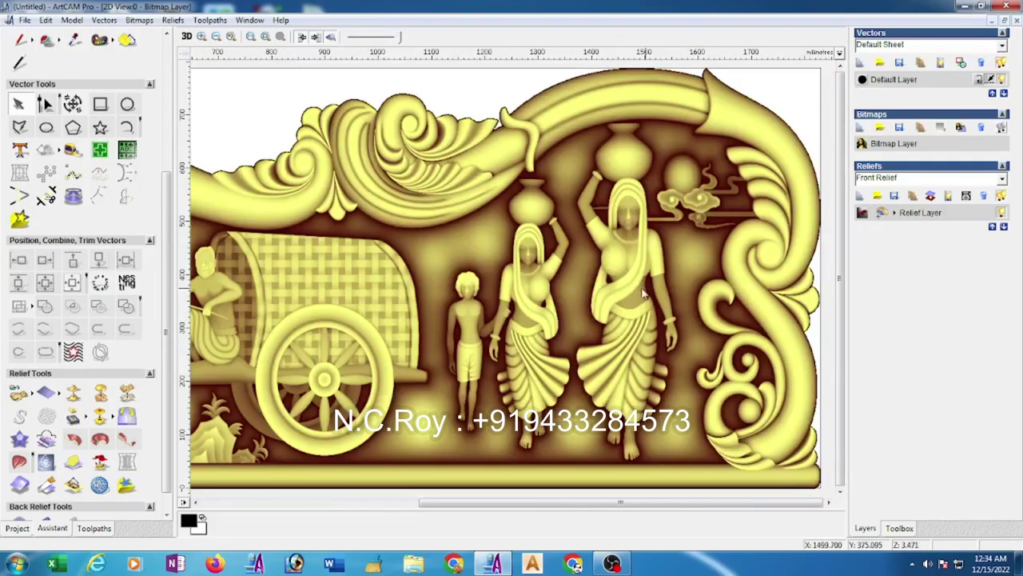
scroll(789, 384, "down", 1)
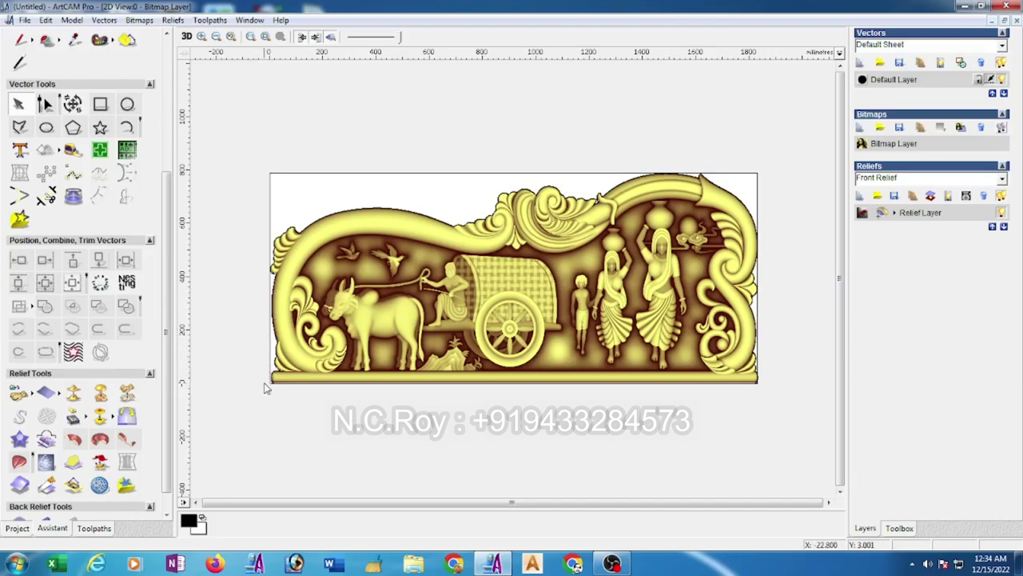
scroll(266, 389, "up", 1)
scroll(545, 199, "up", 4)
scroll(366, 180, "up", 2)
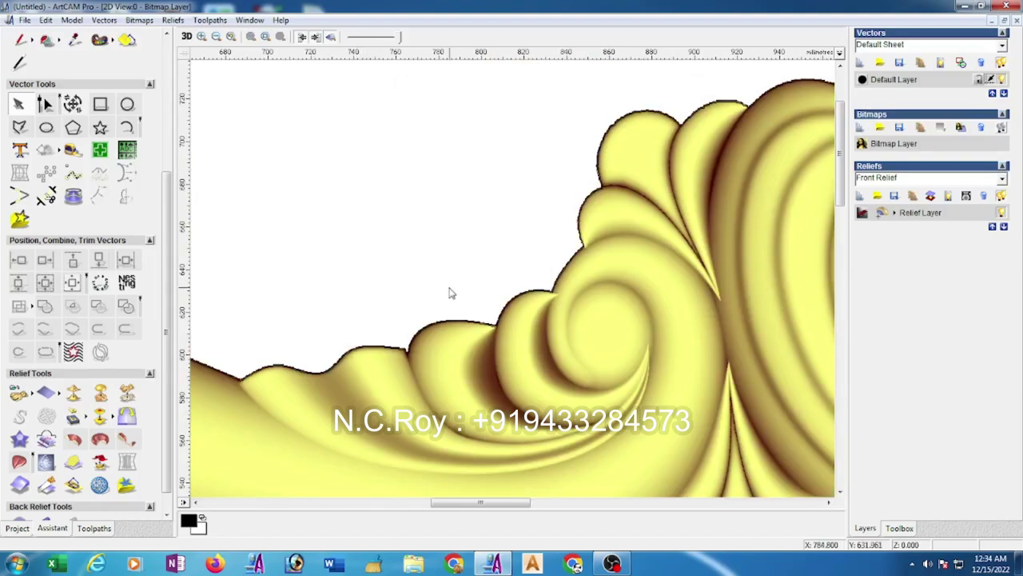
scroll(469, 320, "up", 1)
scroll(478, 304, "up", 1)
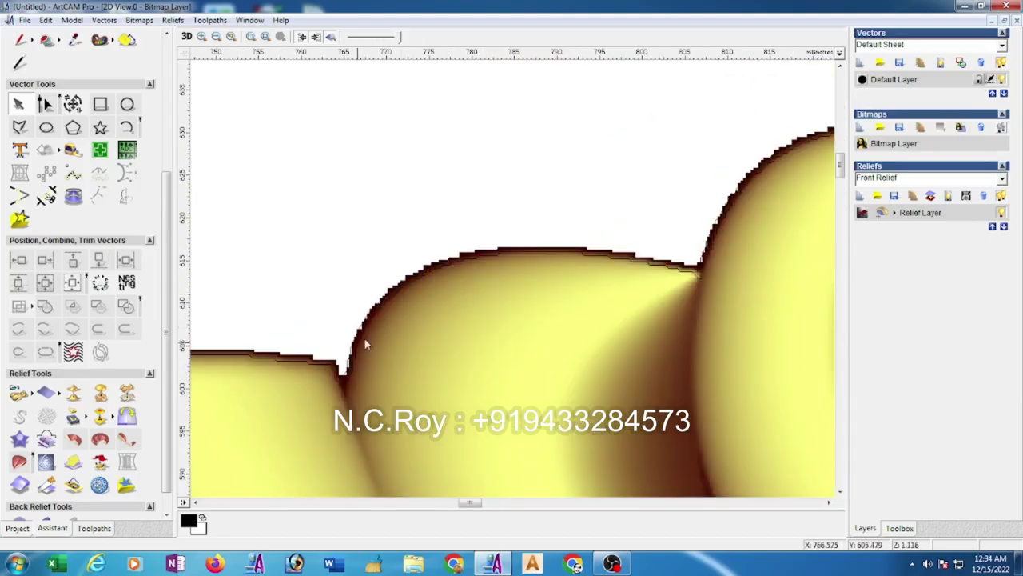
left_click(514, 249)
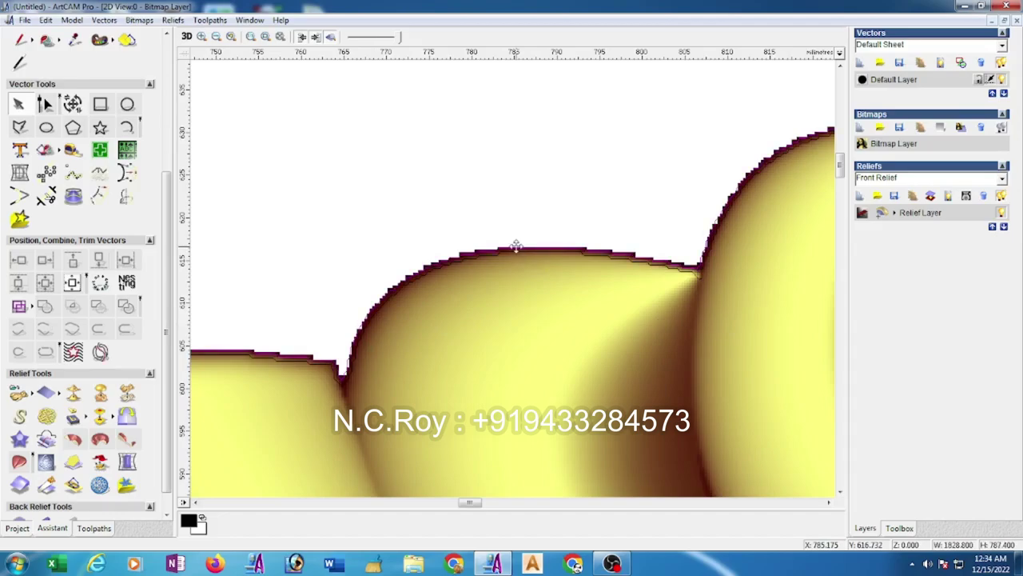
key("Escape")
key("F3")
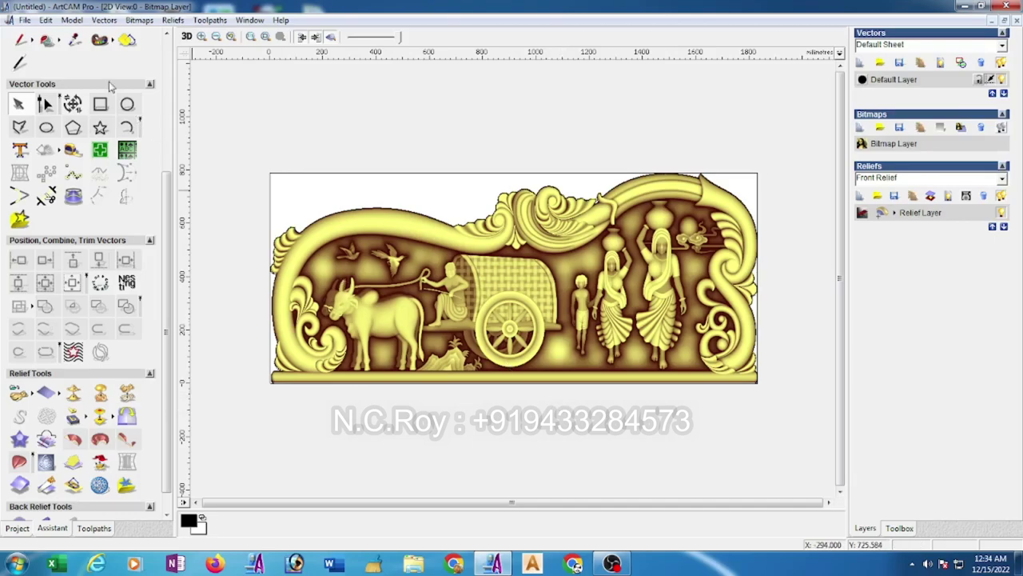
Rotate the whole model 90 degrees clockwise so the panel stands upright
left_click(72, 20)
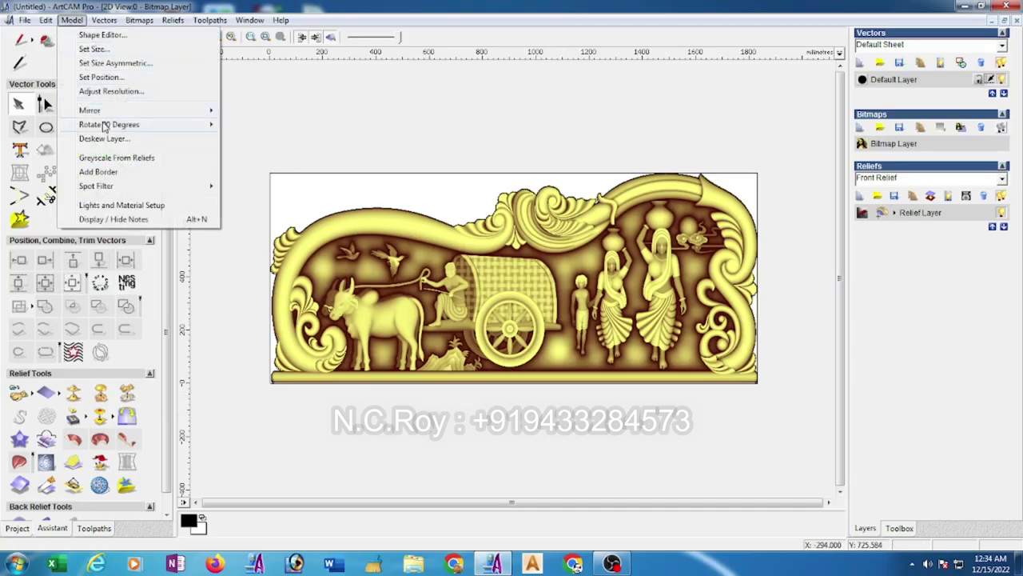
mouse_move(109, 125)
left_click(302, 125)
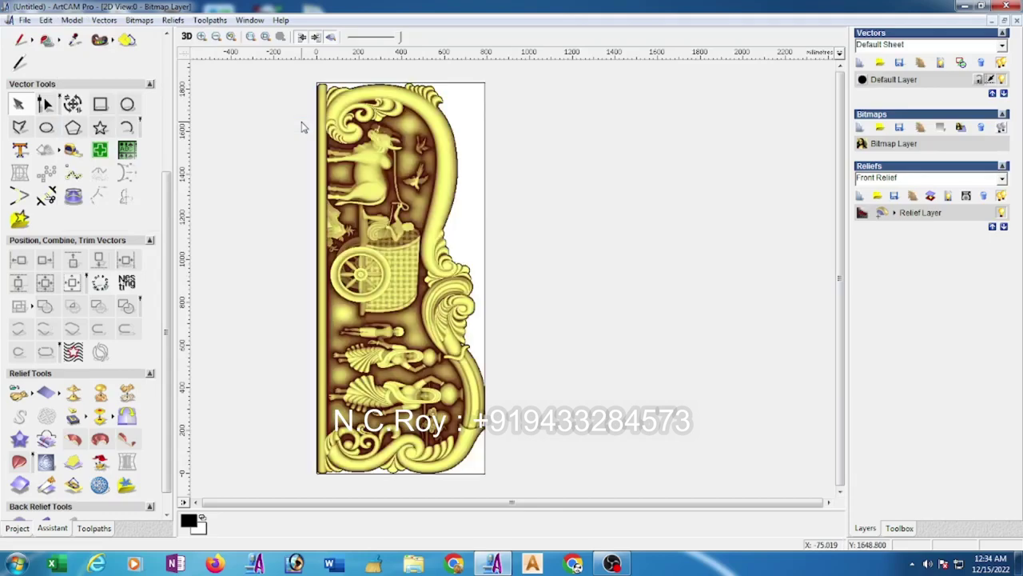
left_click(249, 20)
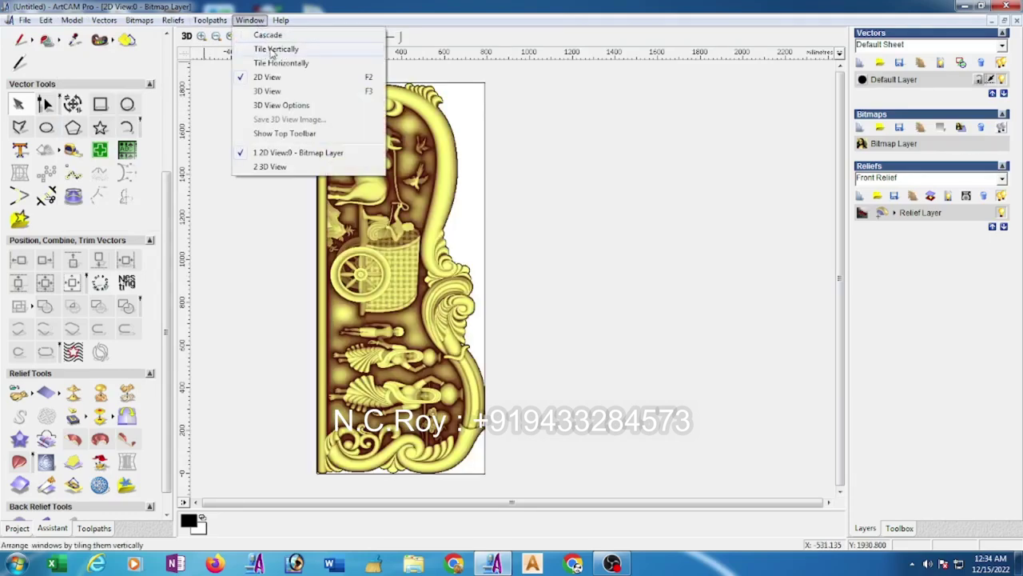
Tile the 2D and 3D views vertically and redraw the upright relief in 3D
left_click(272, 50)
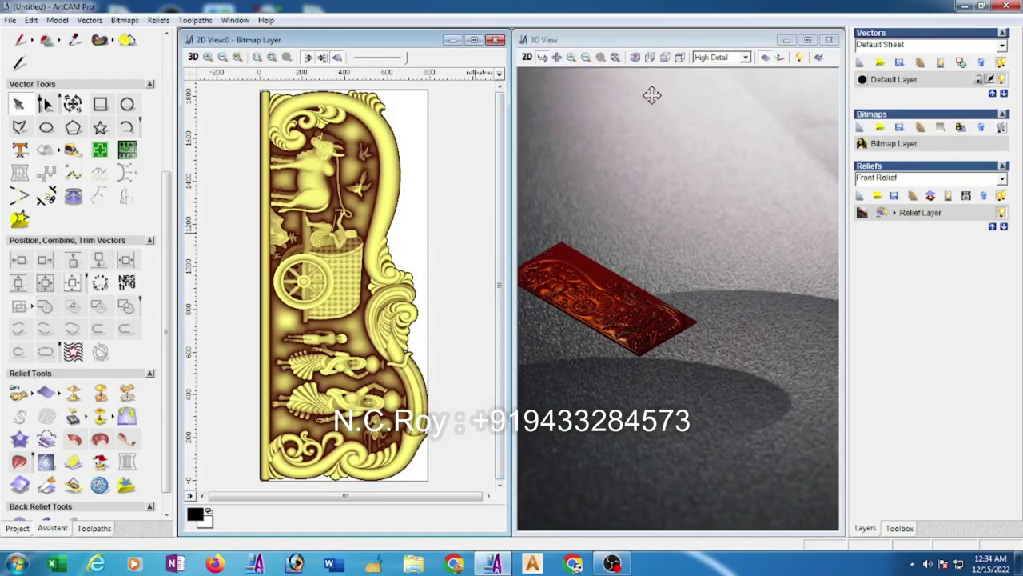
left_click(649, 58)
left_click(679, 59)
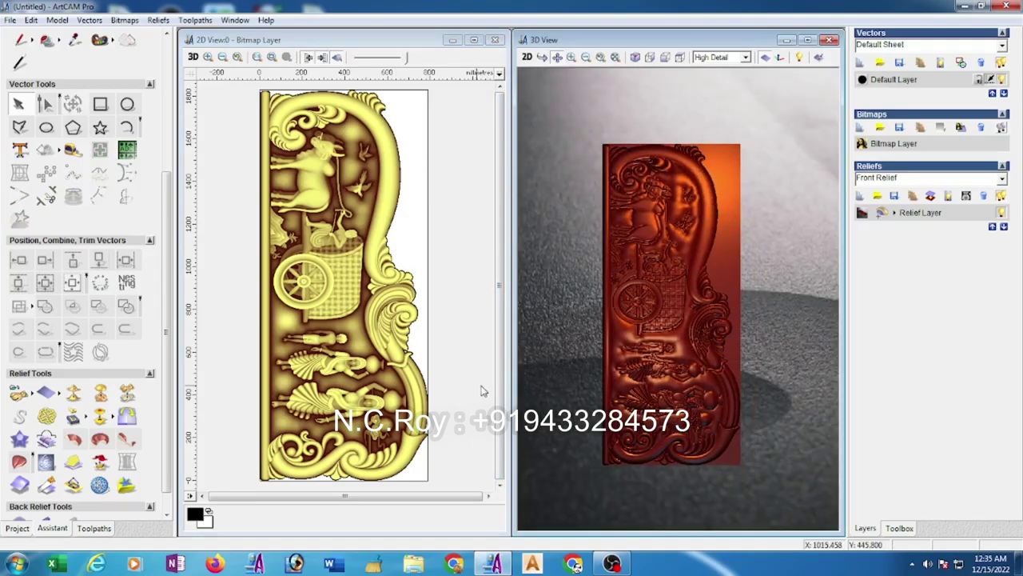
Select the relief boundary vector, show the Toolpaths tools, and start Save As
left_click(429, 390)
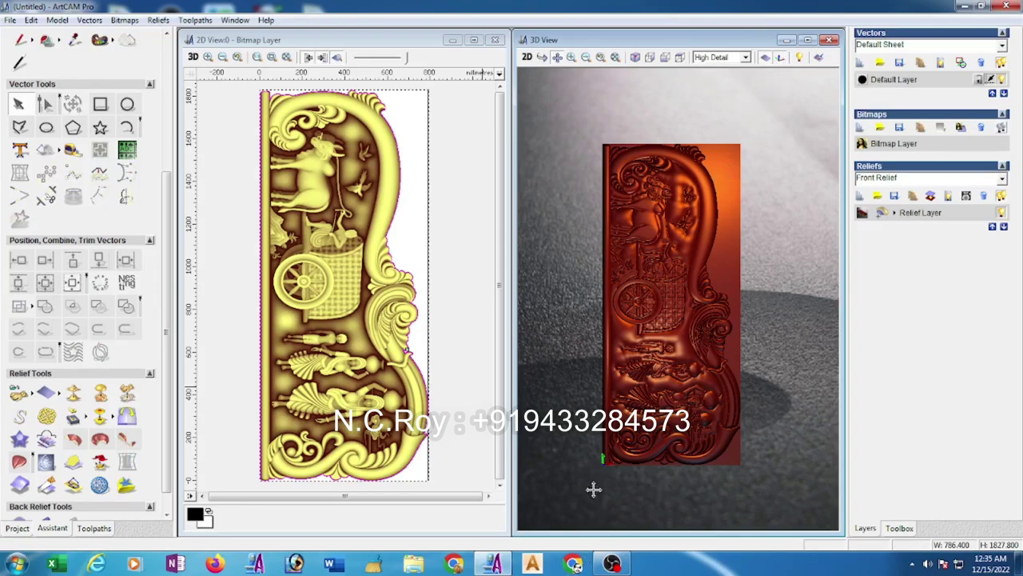
left_click(93, 529)
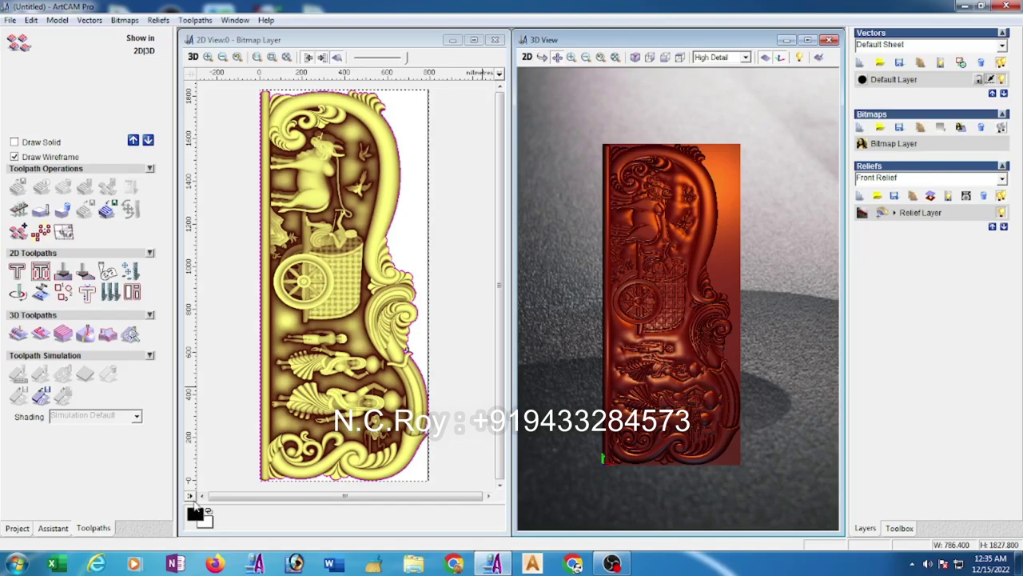
left_click(10, 20)
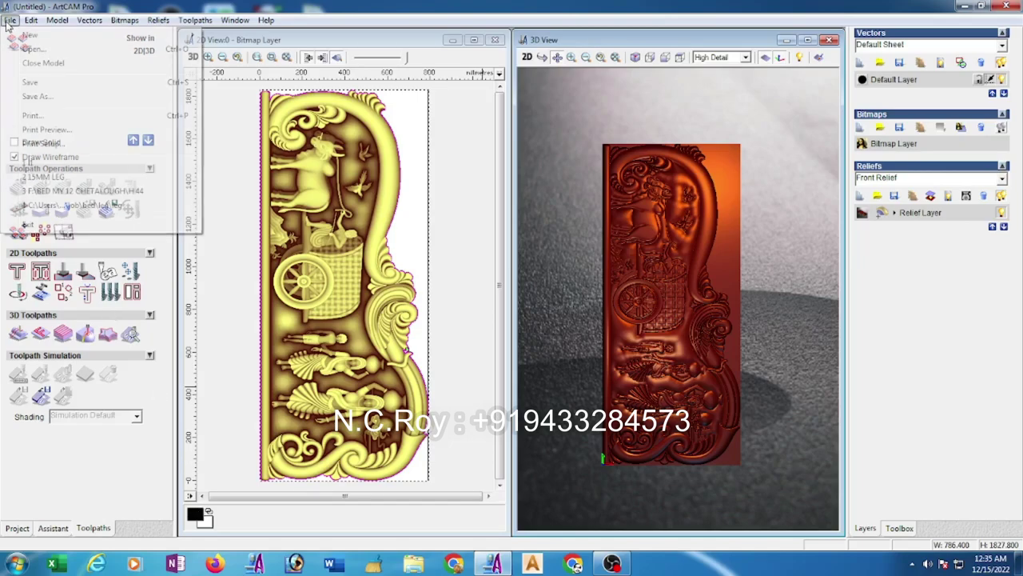
left_click(30, 97)
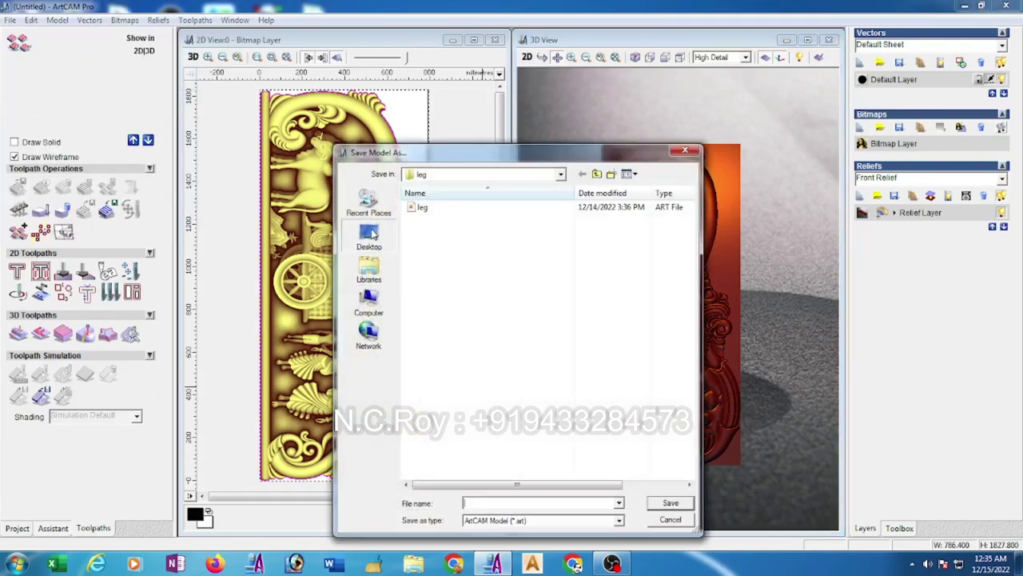
Create a 'bed toolpath' folder on the Desktop and save the model inside it as b1
left_click(369, 236)
left_click(478, 504)
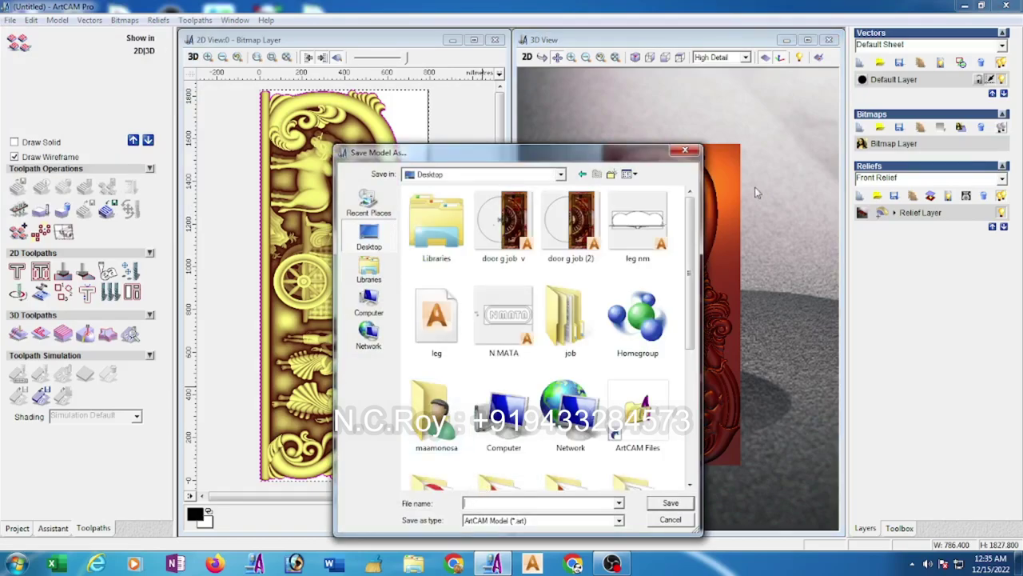
left_click(611, 175)
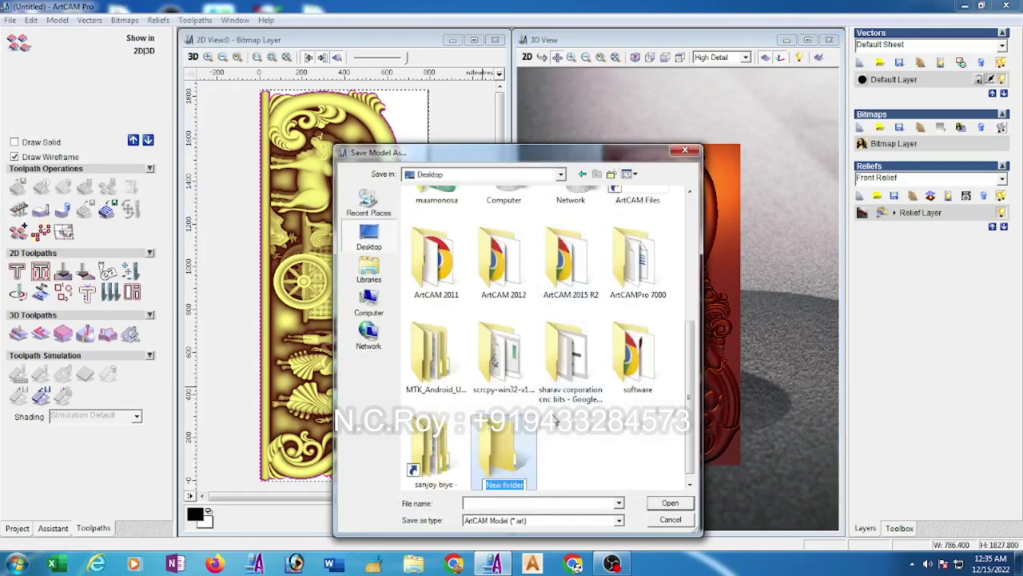
type("bed ")
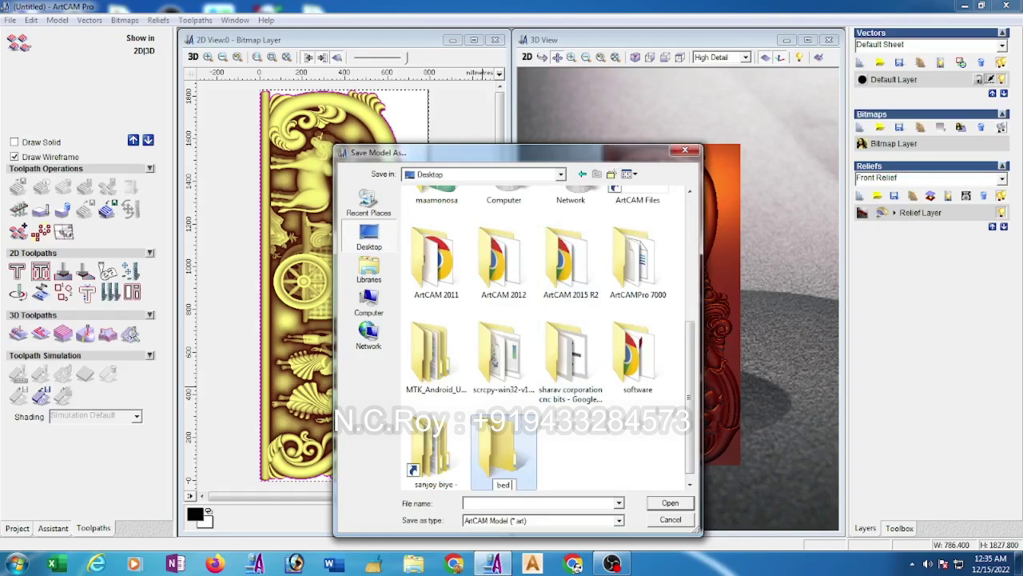
type("toolpa")
type("th")
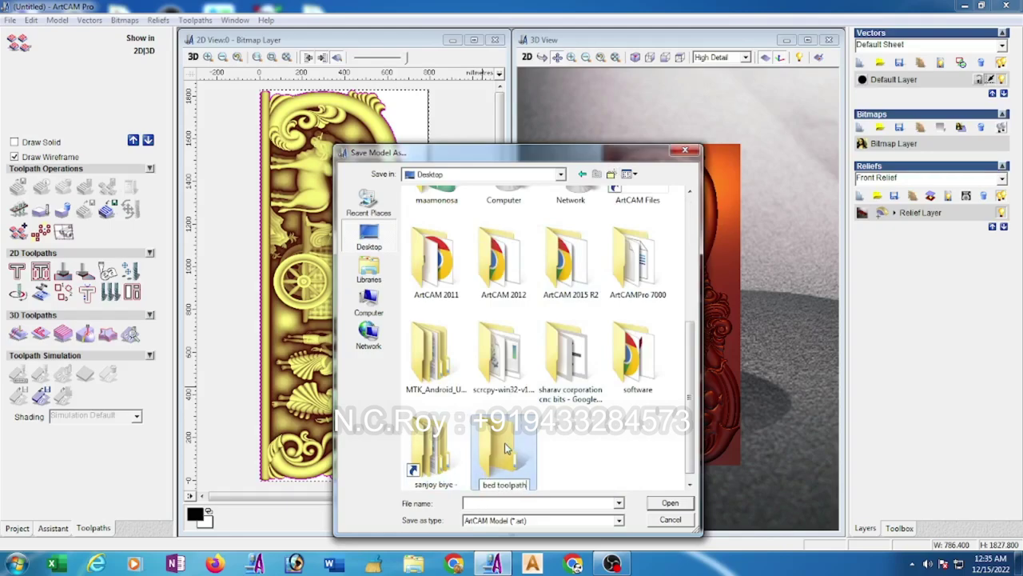
double_click(501, 480)
type("b")
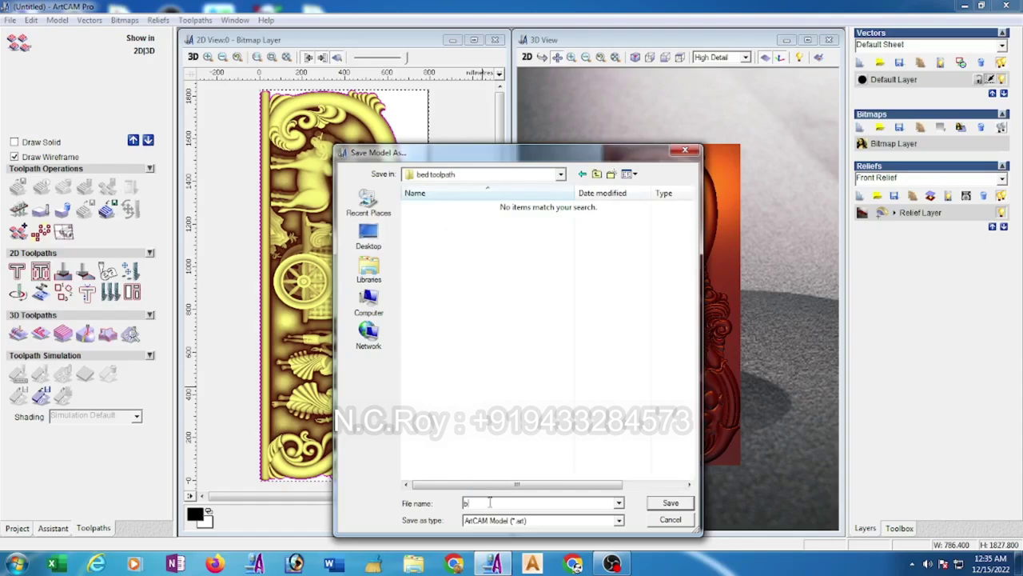
type("1")
left_click(670, 503)
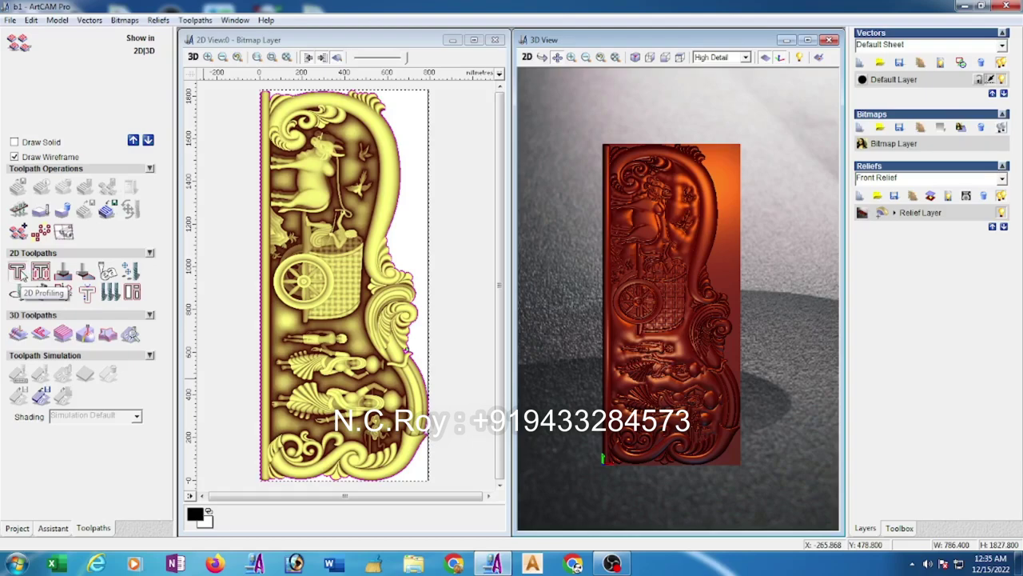
Start a 2D inside profile toolpath with a 5 mm finish depth
left_click(22, 274)
left_click(122, 103)
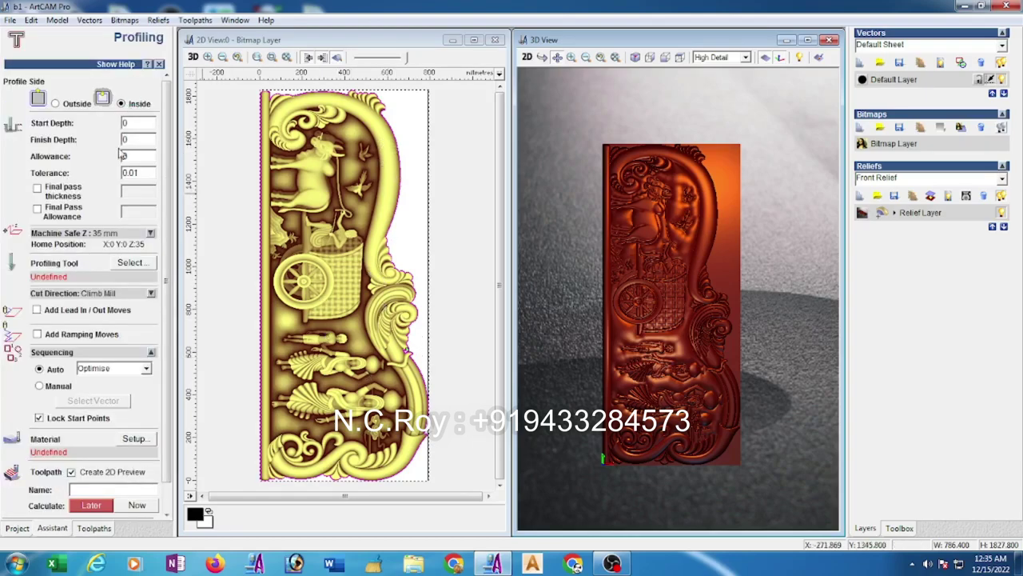
left_click(125, 139)
double_click(124, 139)
type("5")
Choose End Mill 6 mm as the profiling tool, with its stepdown edited to 0.5 mm
left_click(140, 269)
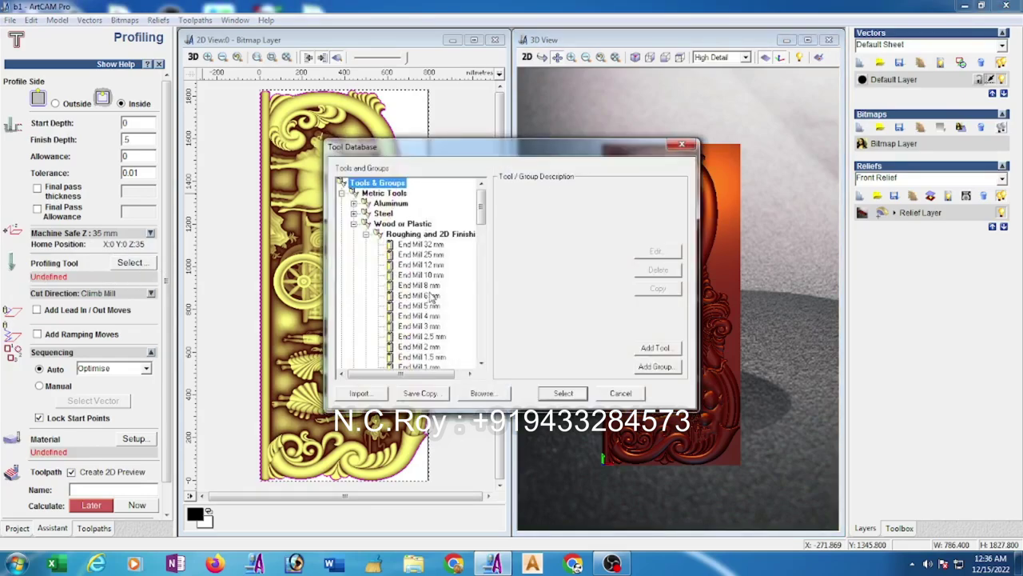
left_click(437, 297)
left_click(655, 252)
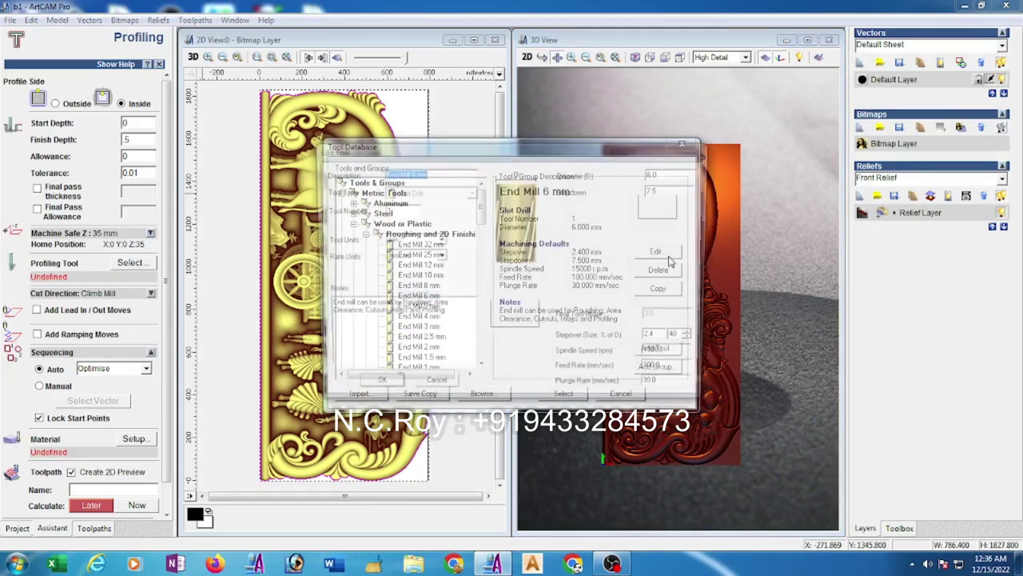
double_click(660, 190)
type("5")
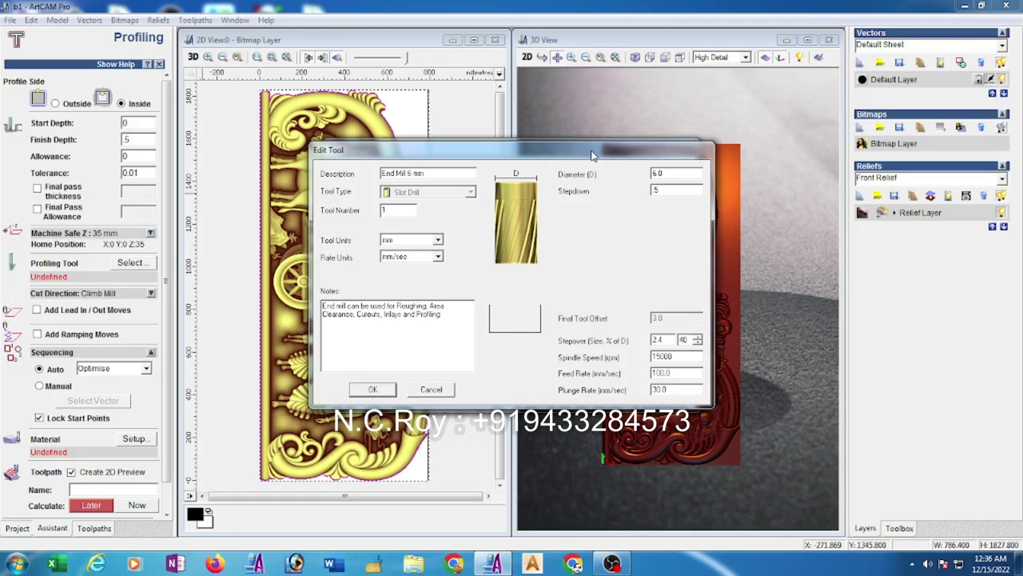
left_click_drag(593, 152, 454, 167)
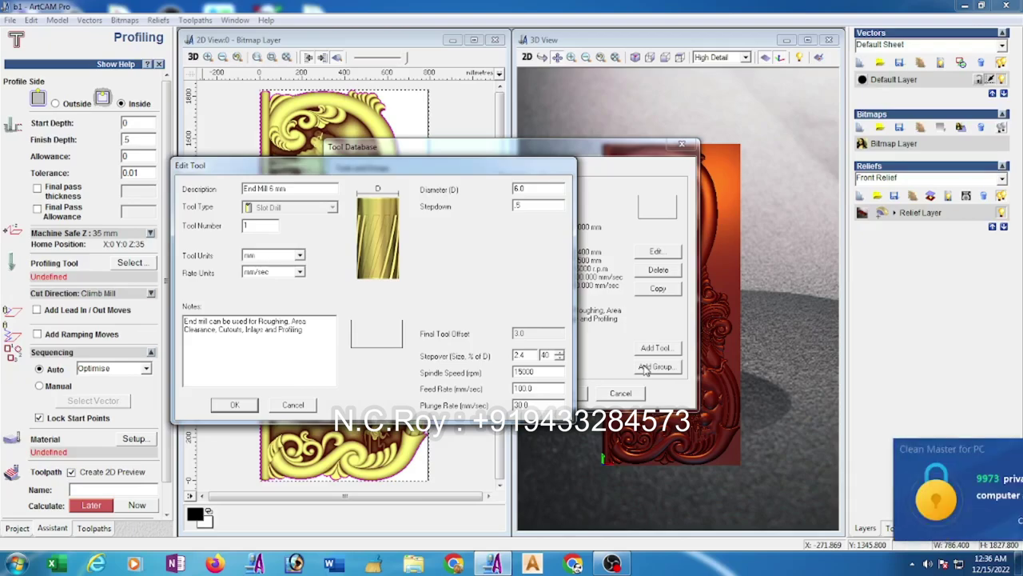
key("Tab")
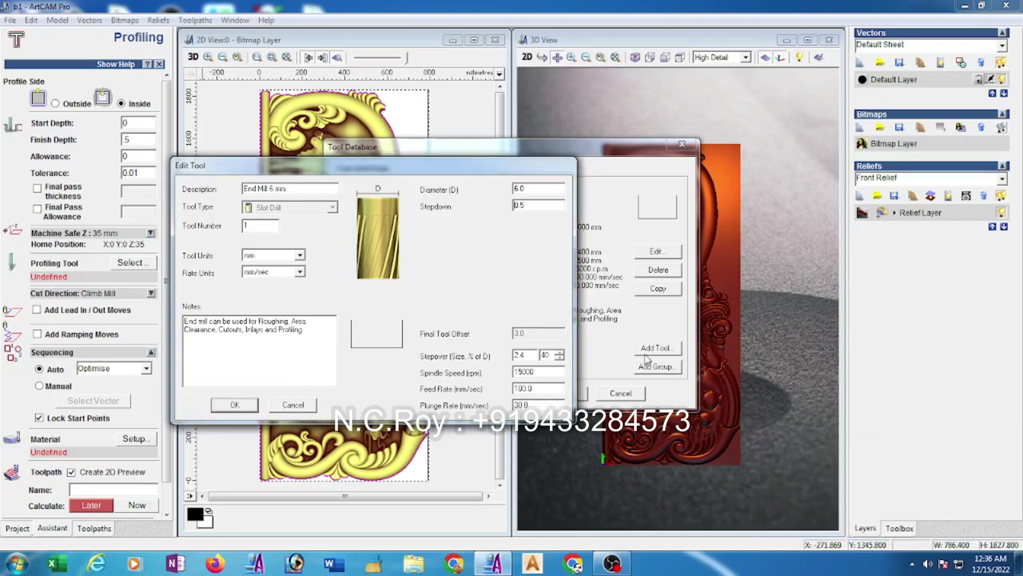
left_click(234, 405)
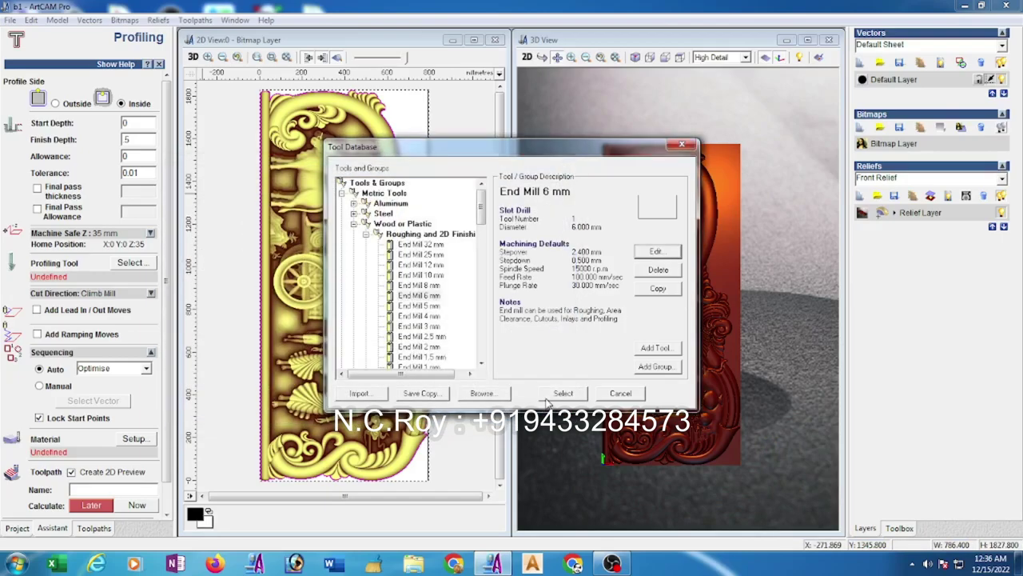
left_click(566, 391)
Set the material thickness to 40 mm and calculate the Profile toolpath
left_click(134, 439)
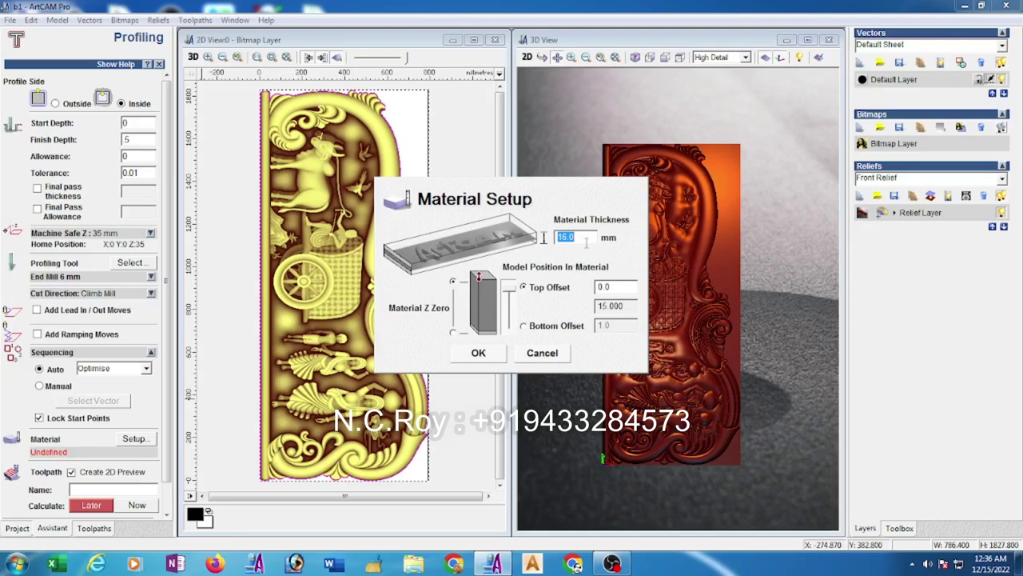
type("40")
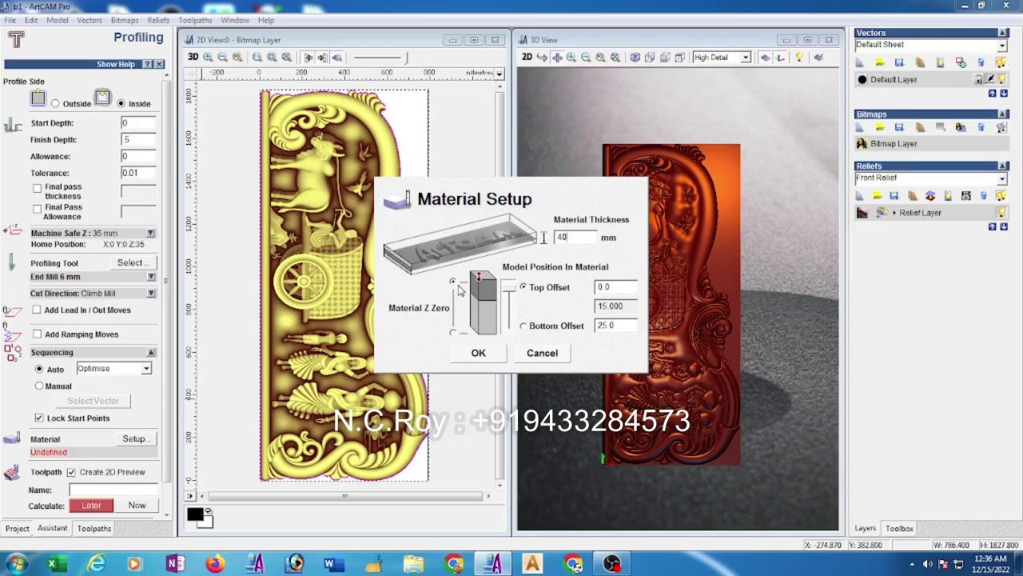
left_click(485, 355)
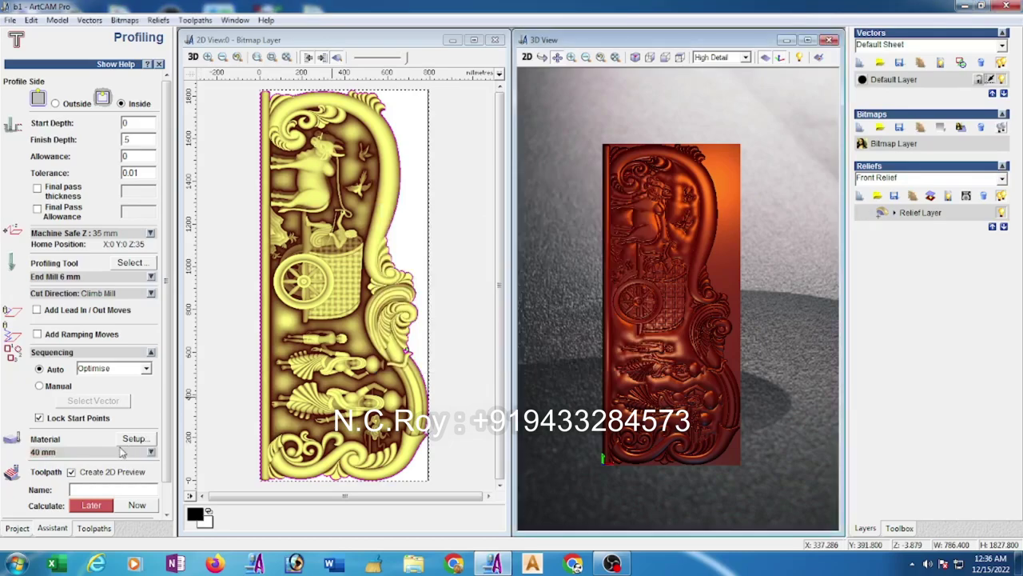
scroll(167, 433, "down", 1)
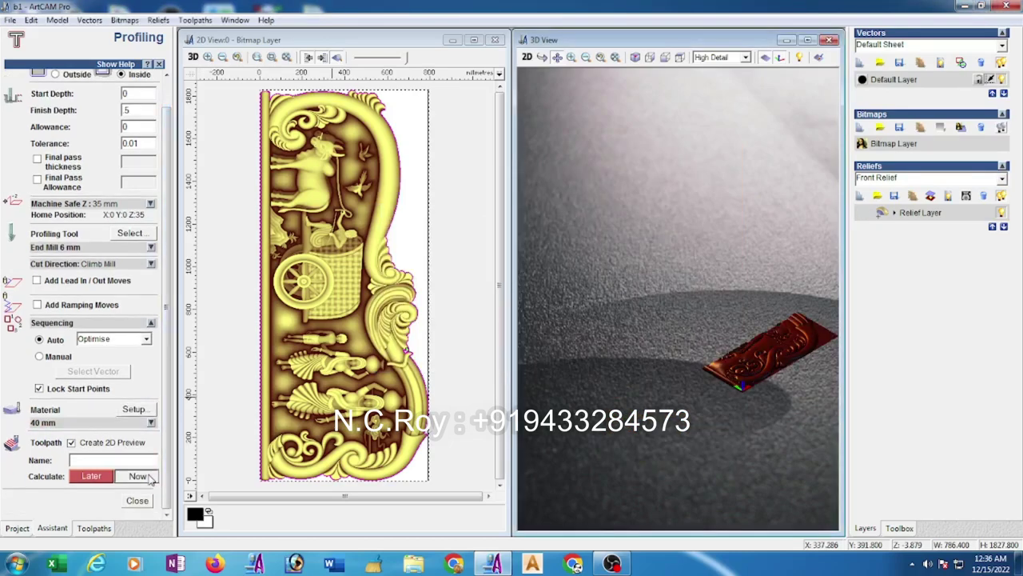
left_click(149, 476)
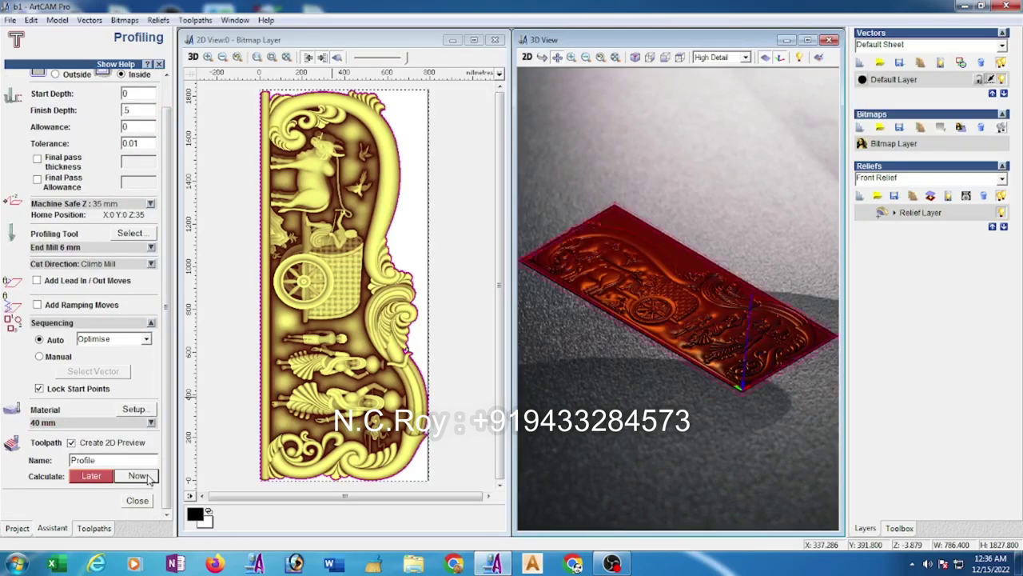
left_click(142, 498)
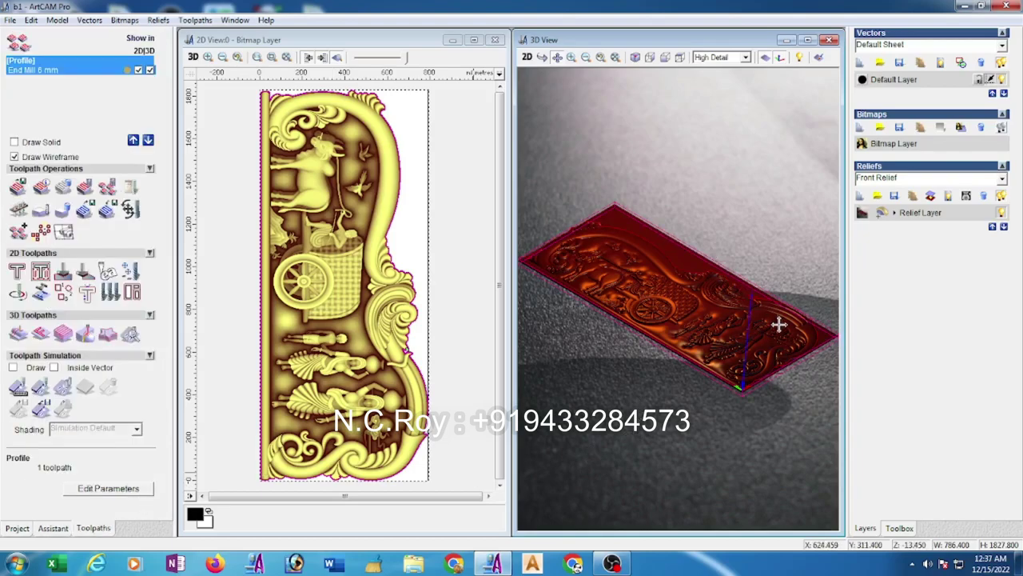
Rotate the 3D view so the bullock-cart relief panel stands upright, facing front
mouse_move(811, 322)
left_mouse_down()
mouse_move(710, 436)
mouse_move(718, 462)
left_mouse_up()
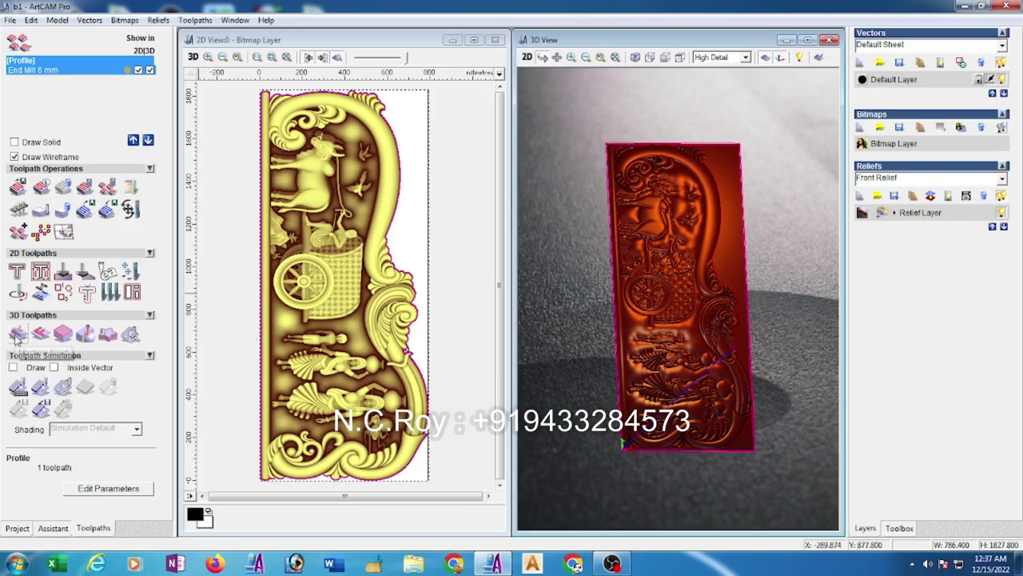
Calculate a Z Level Roughing toolpath on the selected vector using End Mill 6 mm with 7.5 mm stepdown
left_click(64, 336)
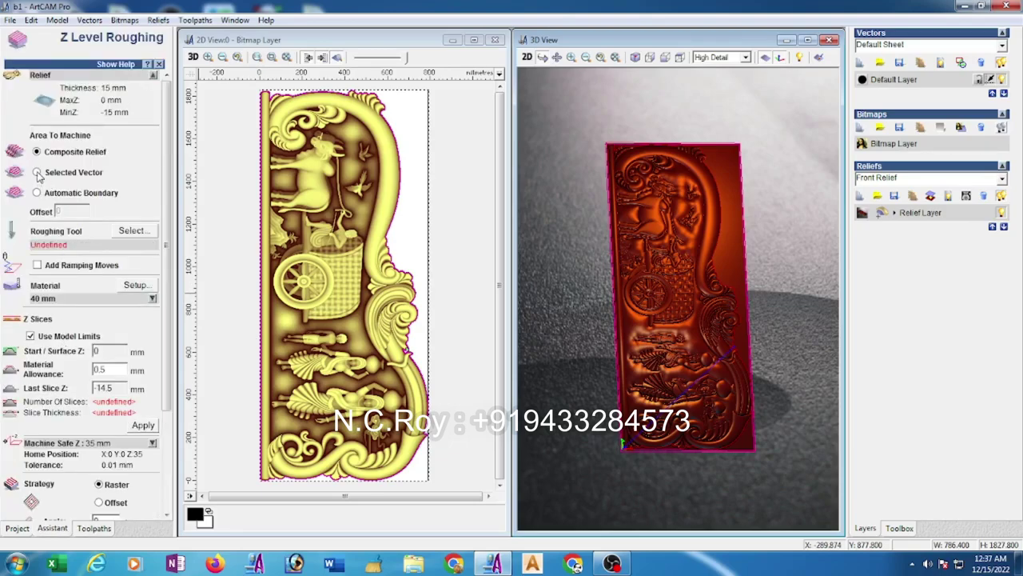
left_click(36, 172)
left_click(124, 231)
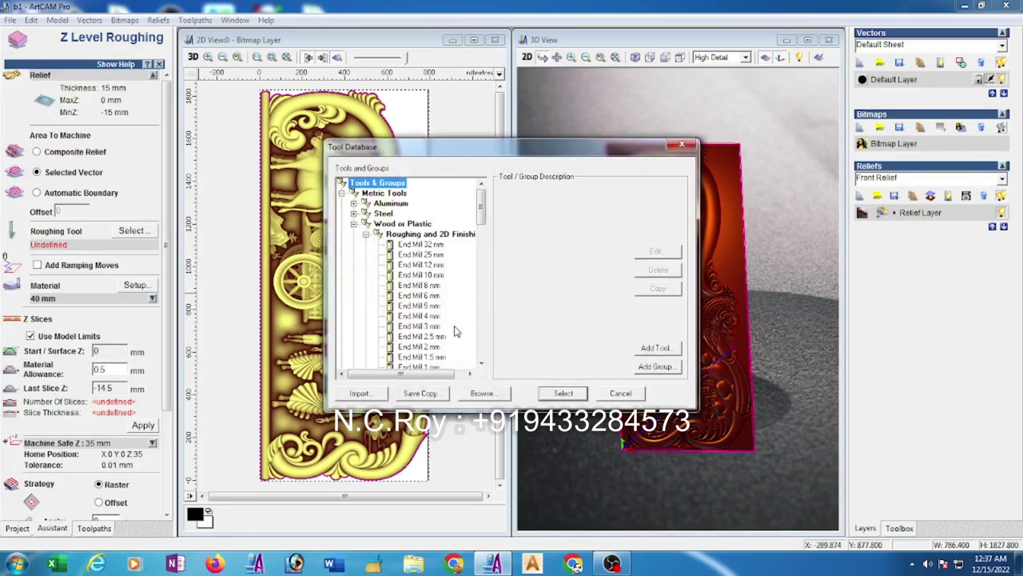
left_click(421, 295)
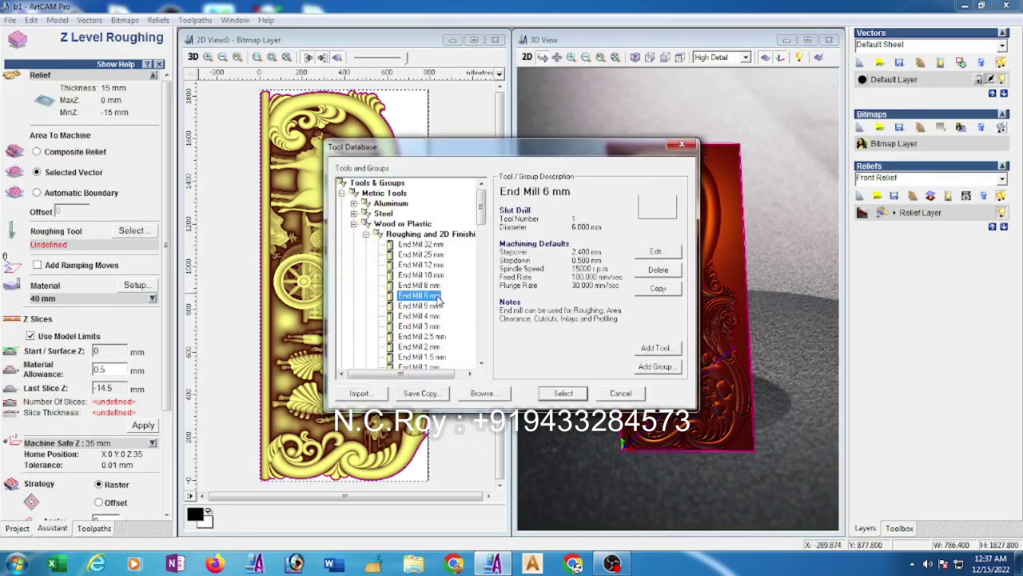
left_click(655, 253)
double_click(662, 190)
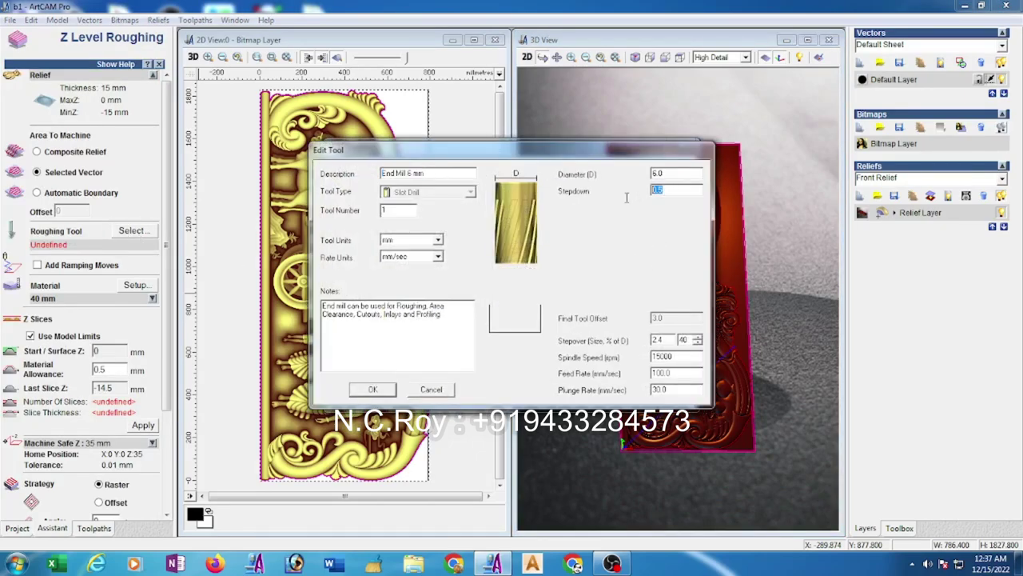
type("7.5")
left_click(372, 390)
left_click(569, 392)
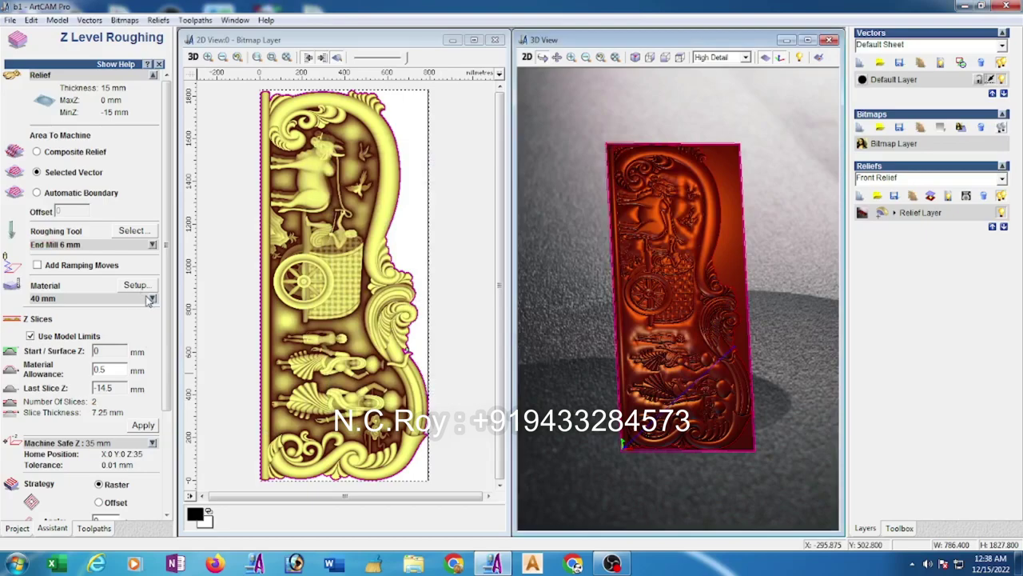
scroll(164, 304, "down", 5)
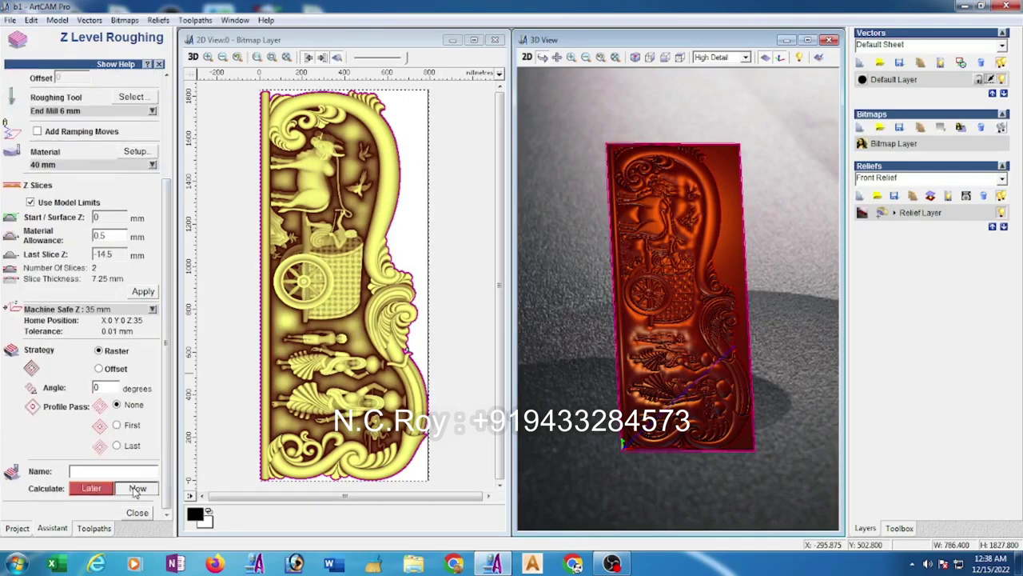
left_click(136, 488)
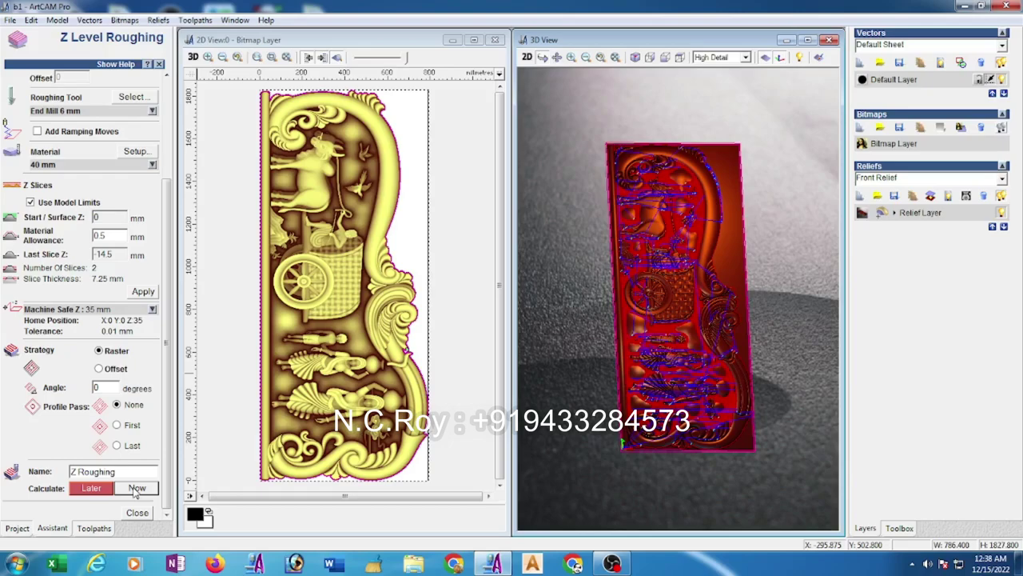
Calculate a Machine Relief finishing toolpath on the selected vector using the Ball Nose 4 mm tool
left_click(142, 513)
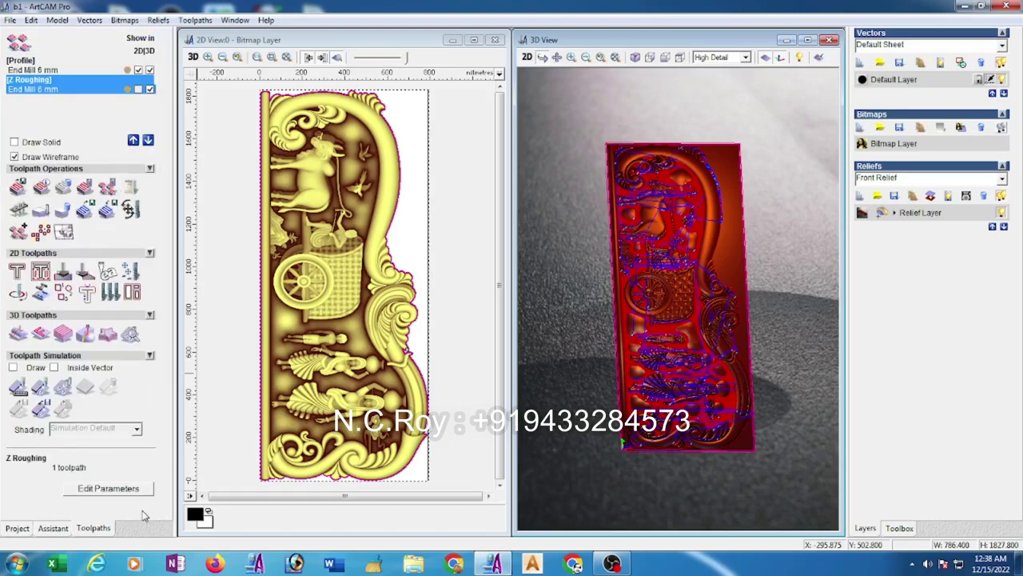
left_click(35, 331)
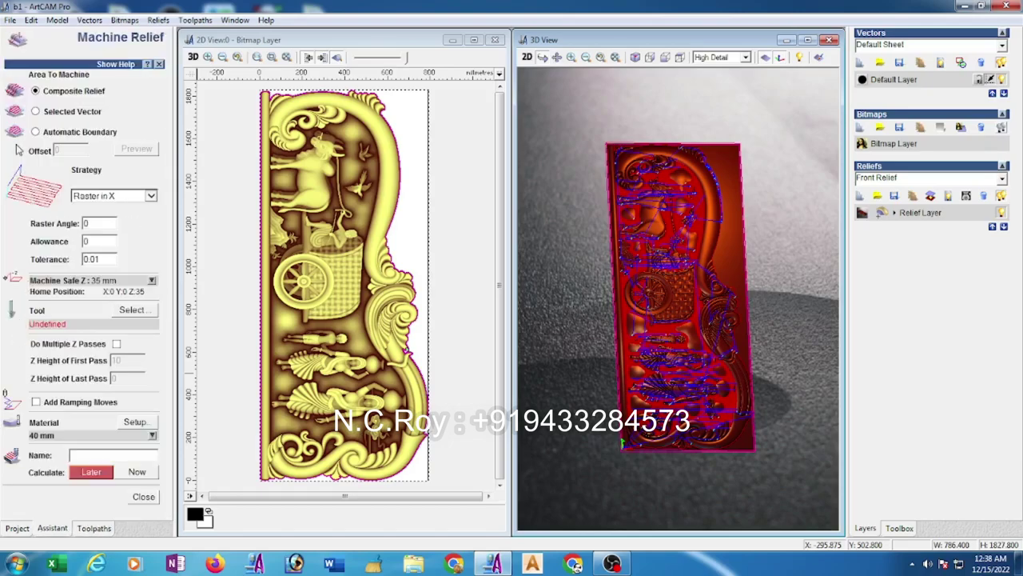
left_click(36, 112)
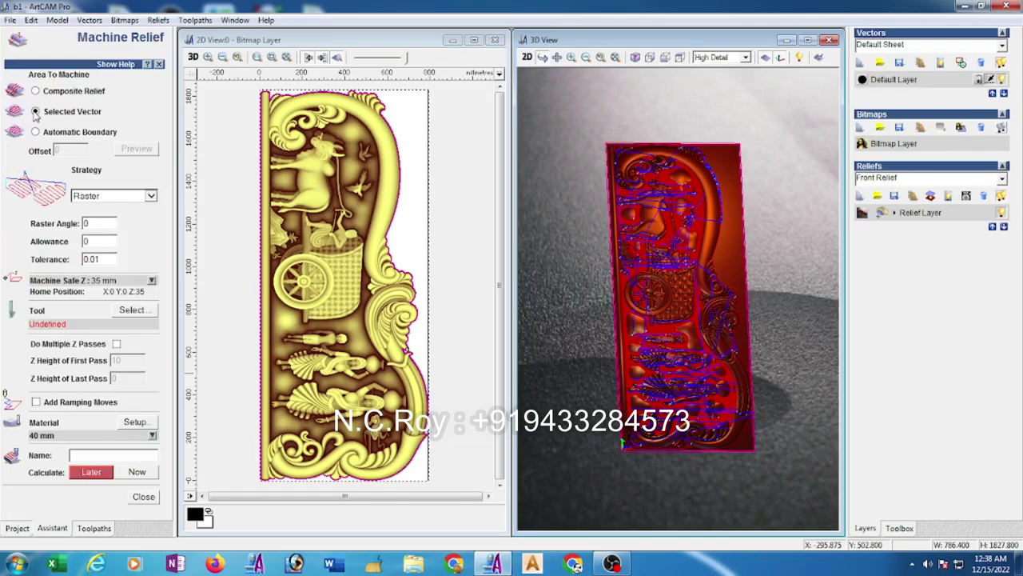
left_click(132, 310)
left_click_drag(482, 214, 481, 254)
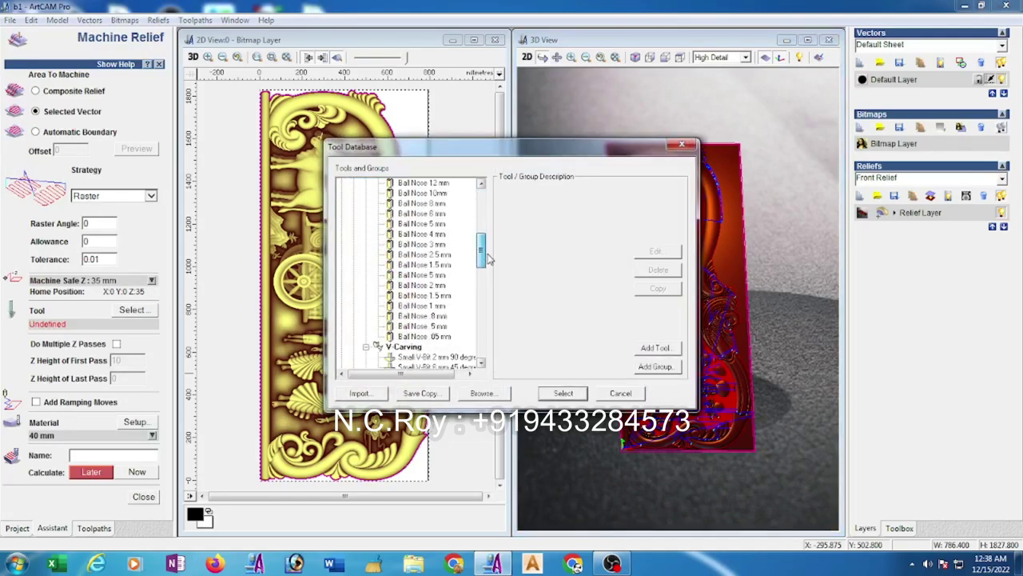
left_click(422, 234)
left_click(657, 253)
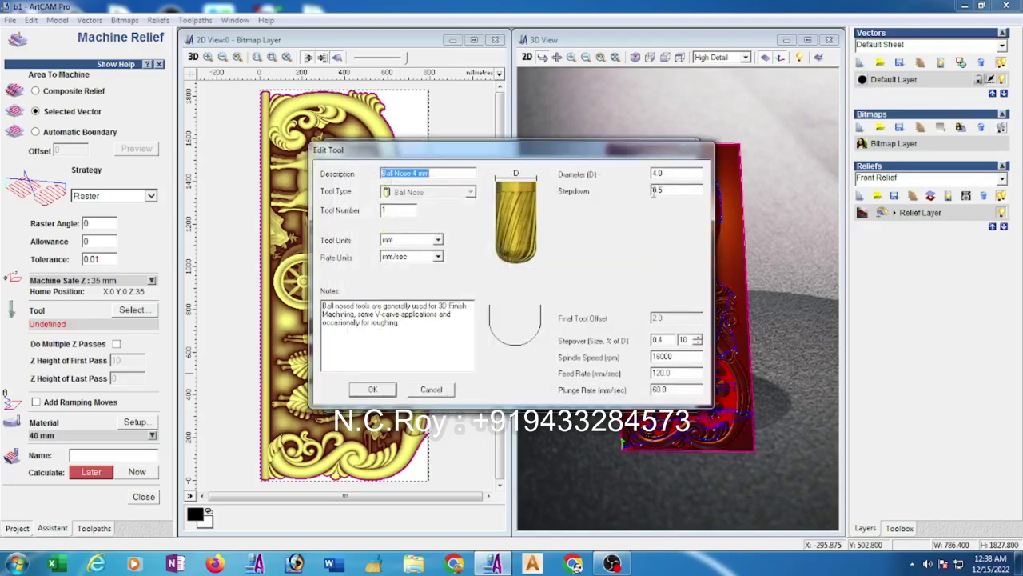
left_click(372, 389)
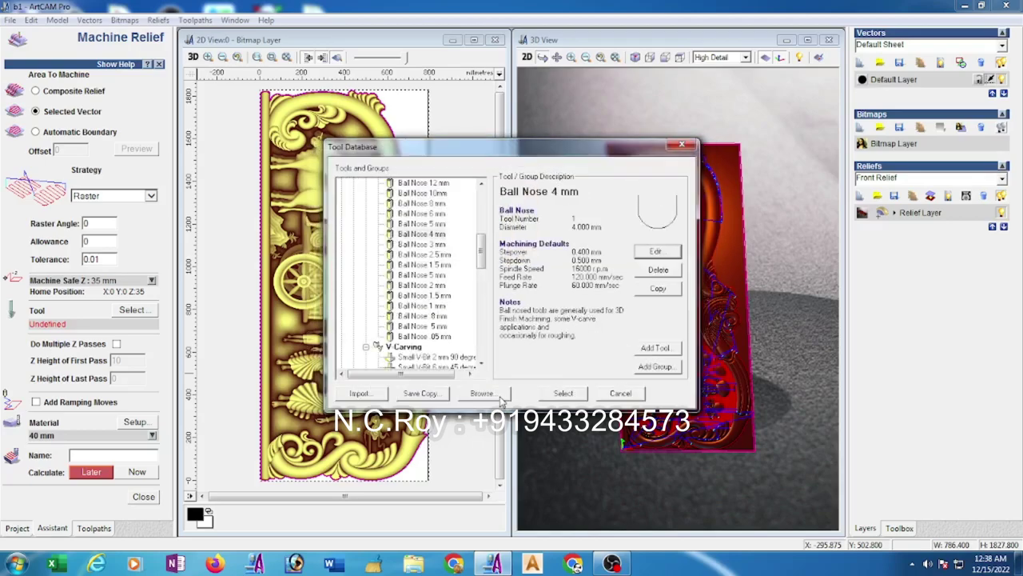
left_click(562, 393)
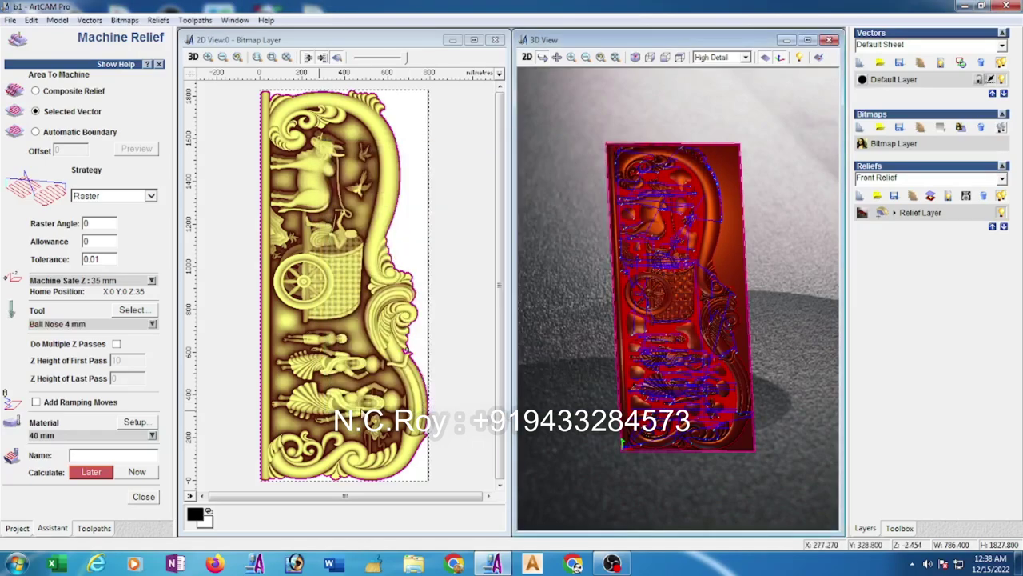
left_click(137, 472)
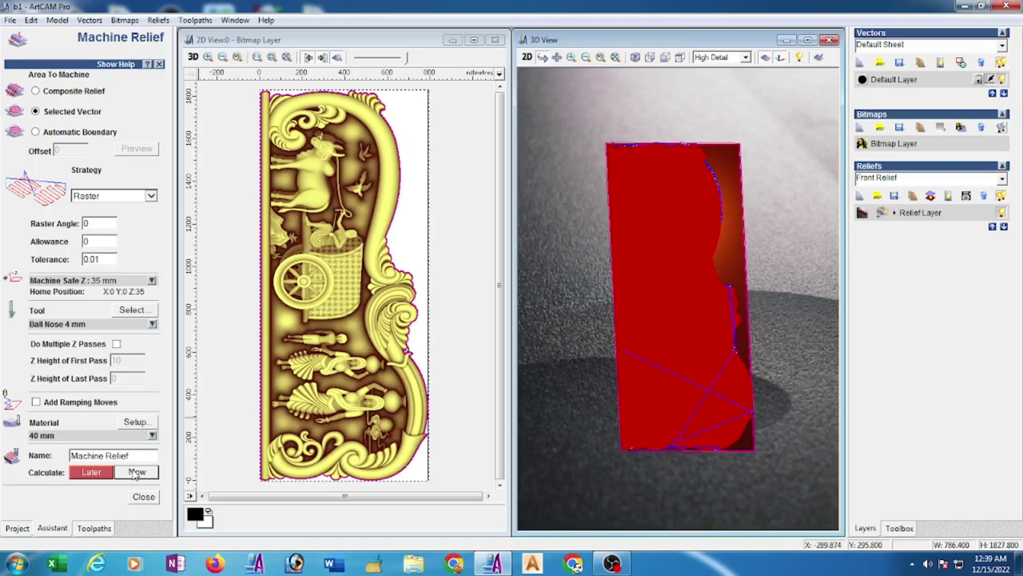
left_click(144, 497)
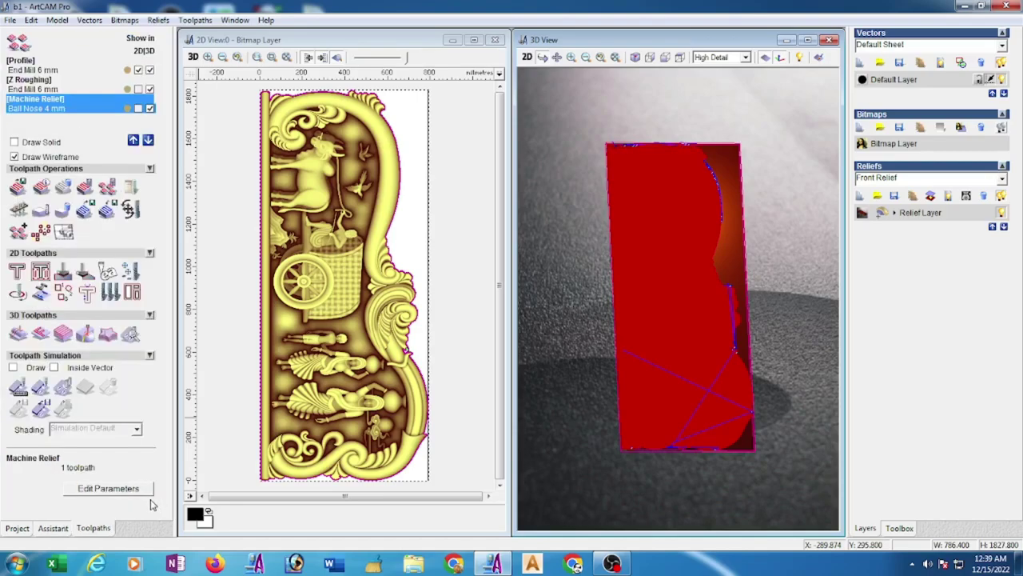
Simulate the toolpath on a fresh block and maximize the 3D View
left_click(41, 387)
key("Return")
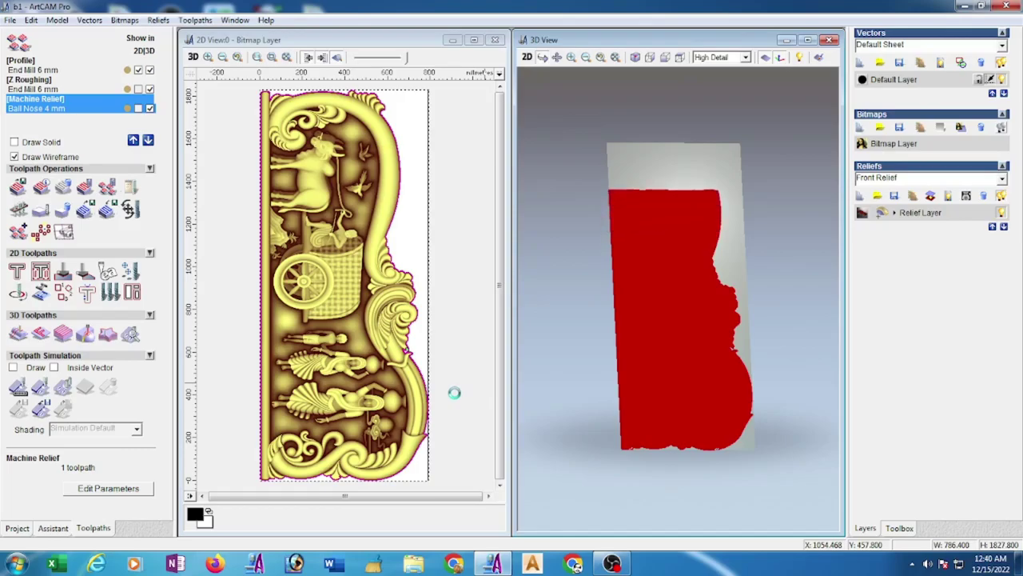
left_click(809, 40)
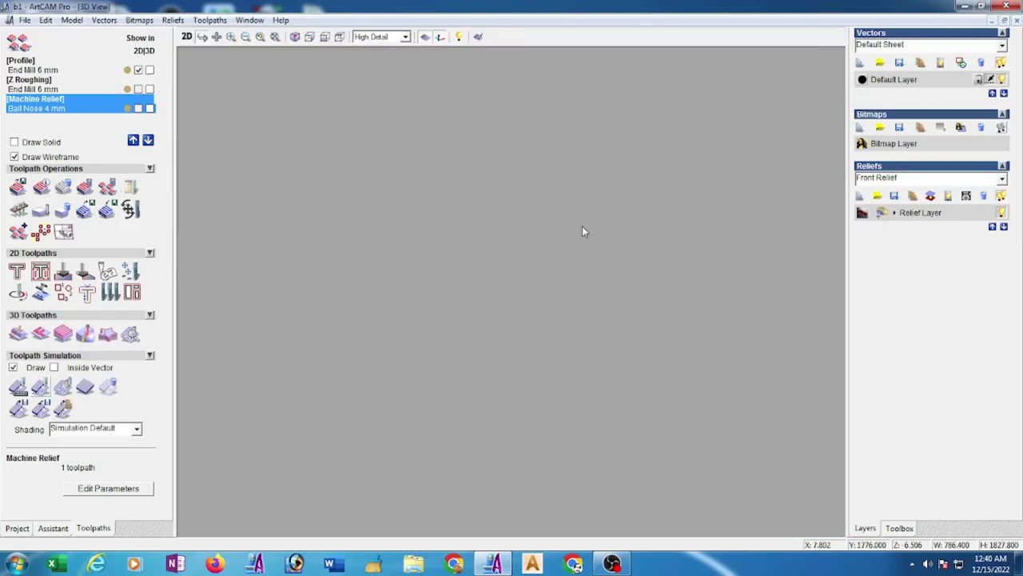
Rotate and zoom to inspect the carved panel, ending in a top-down view
scroll(598, 436, "up", 3)
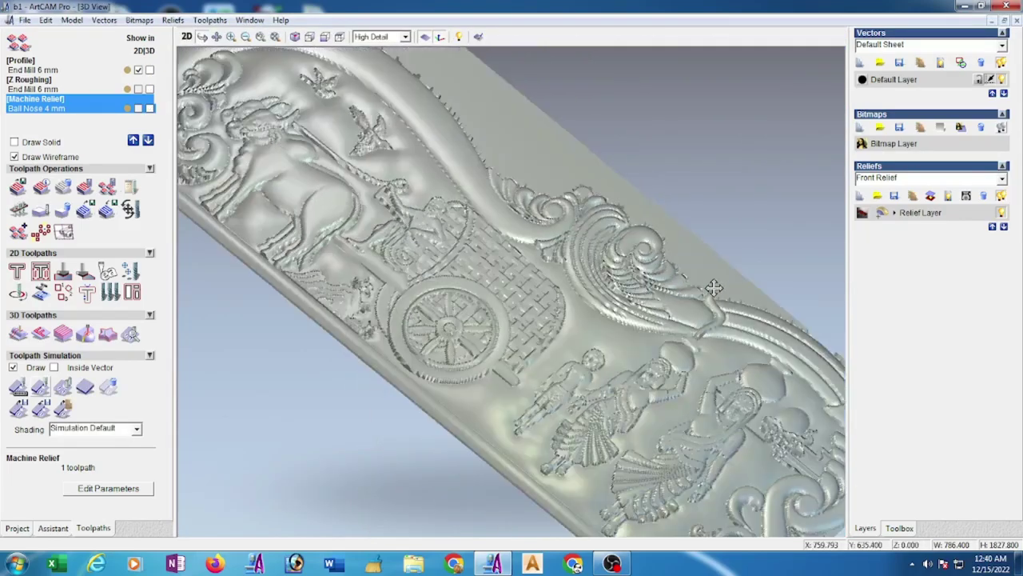
left_click_drag(599, 437, 484, 240)
scroll(484, 240, "down", 3)
scroll(599, 337, "up", 3)
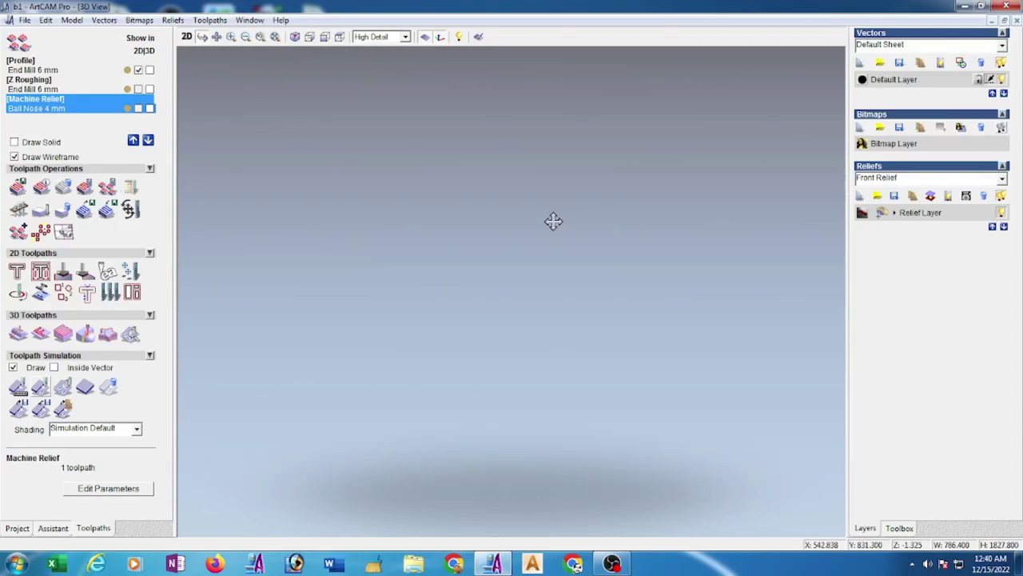
scroll(583, 352, "down", 1)
left_click_drag(583, 352, 631, 415)
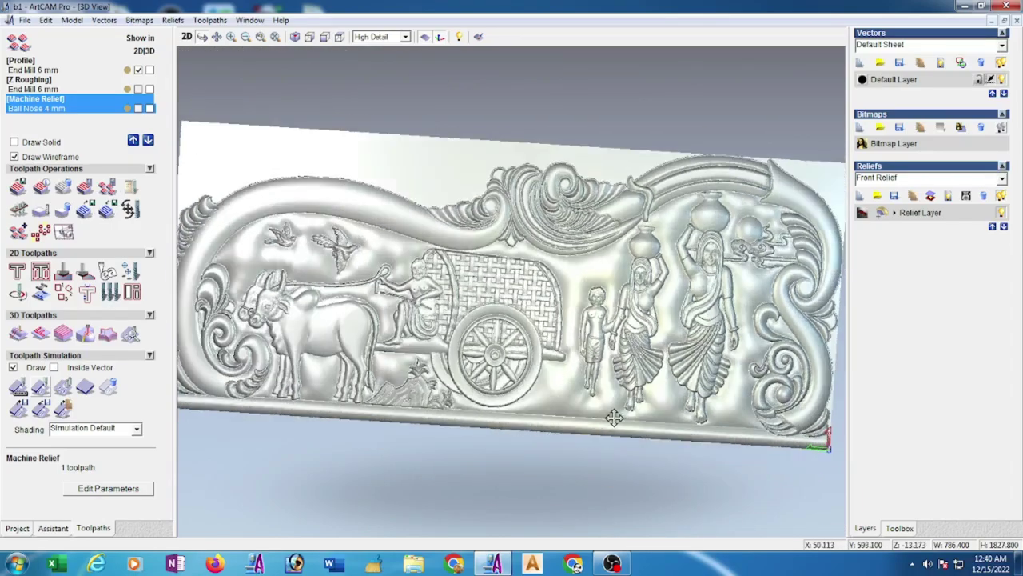
left_click_drag(561, 422, 512, 411)
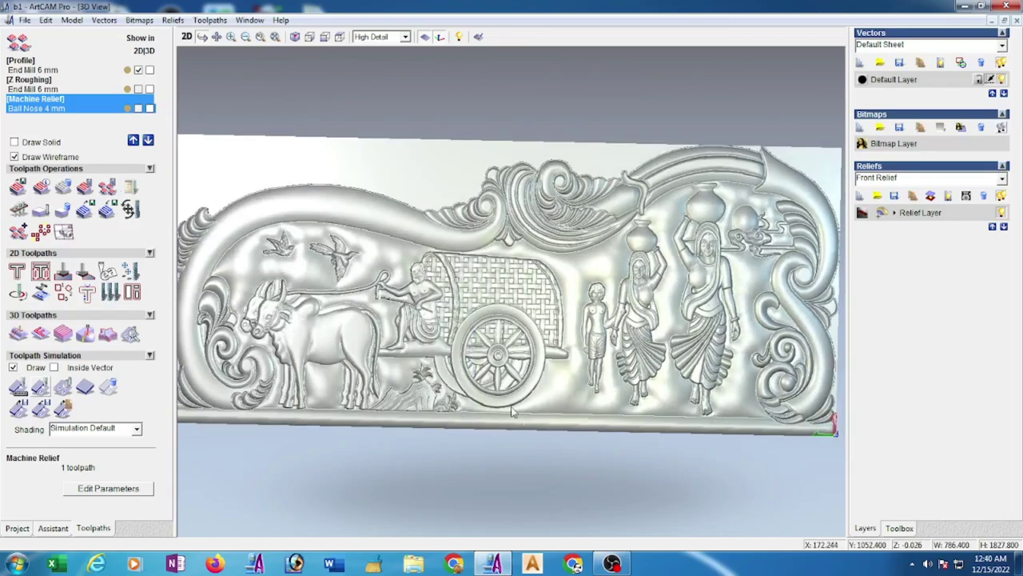
scroll(573, 473, "down", 1)
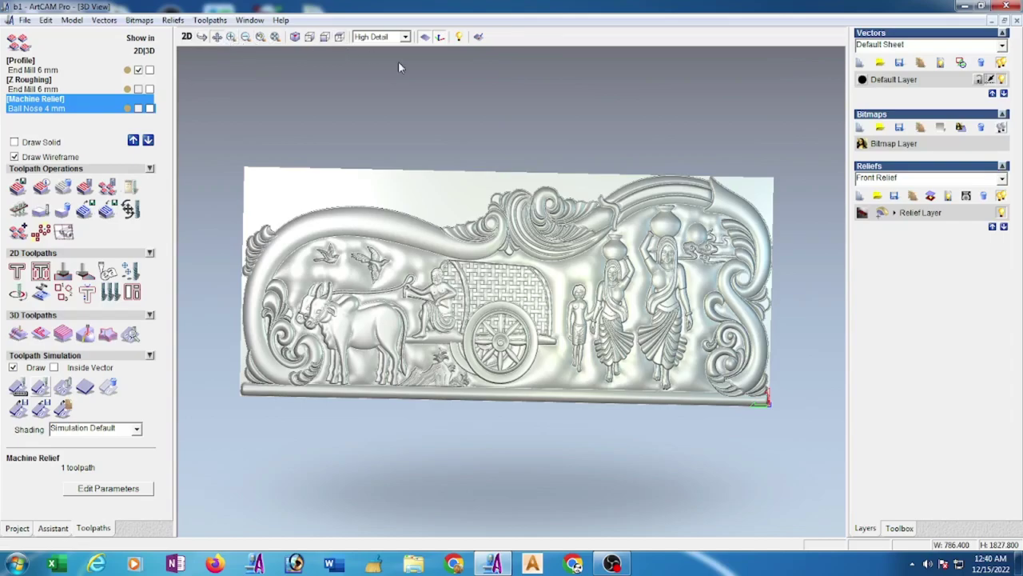
key("4")
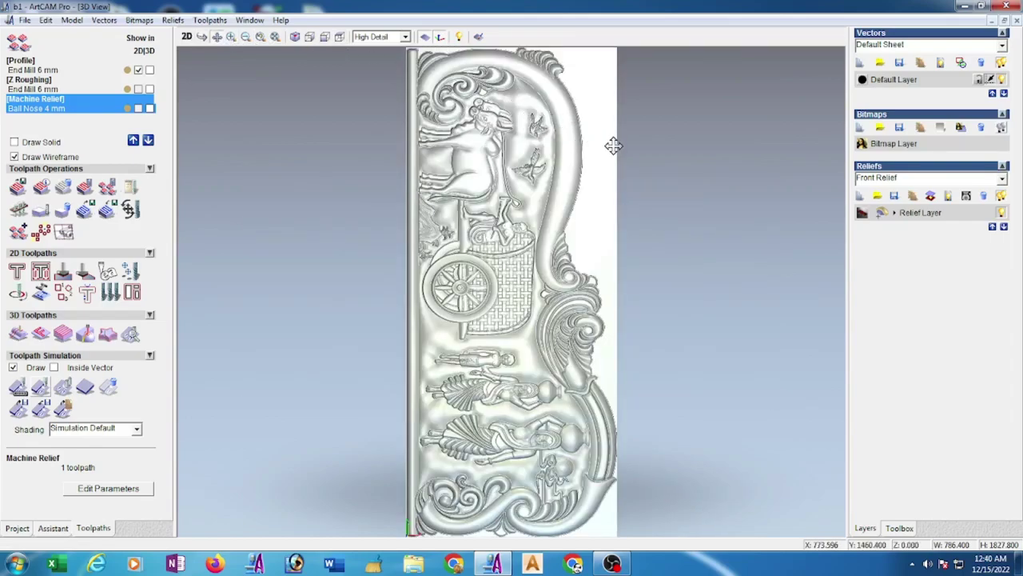